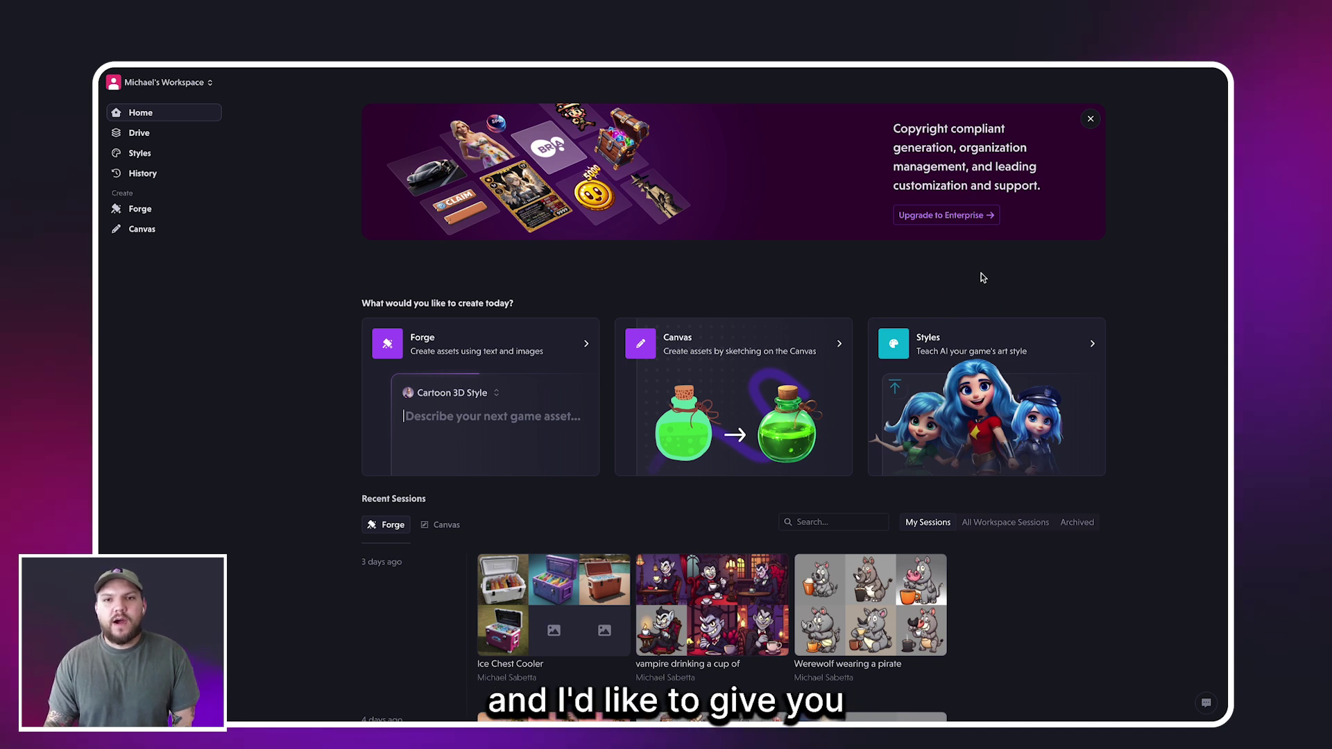
Step: Open the Drive, expand the page sidebar, and go to the Styles page
left_click(944, 276)
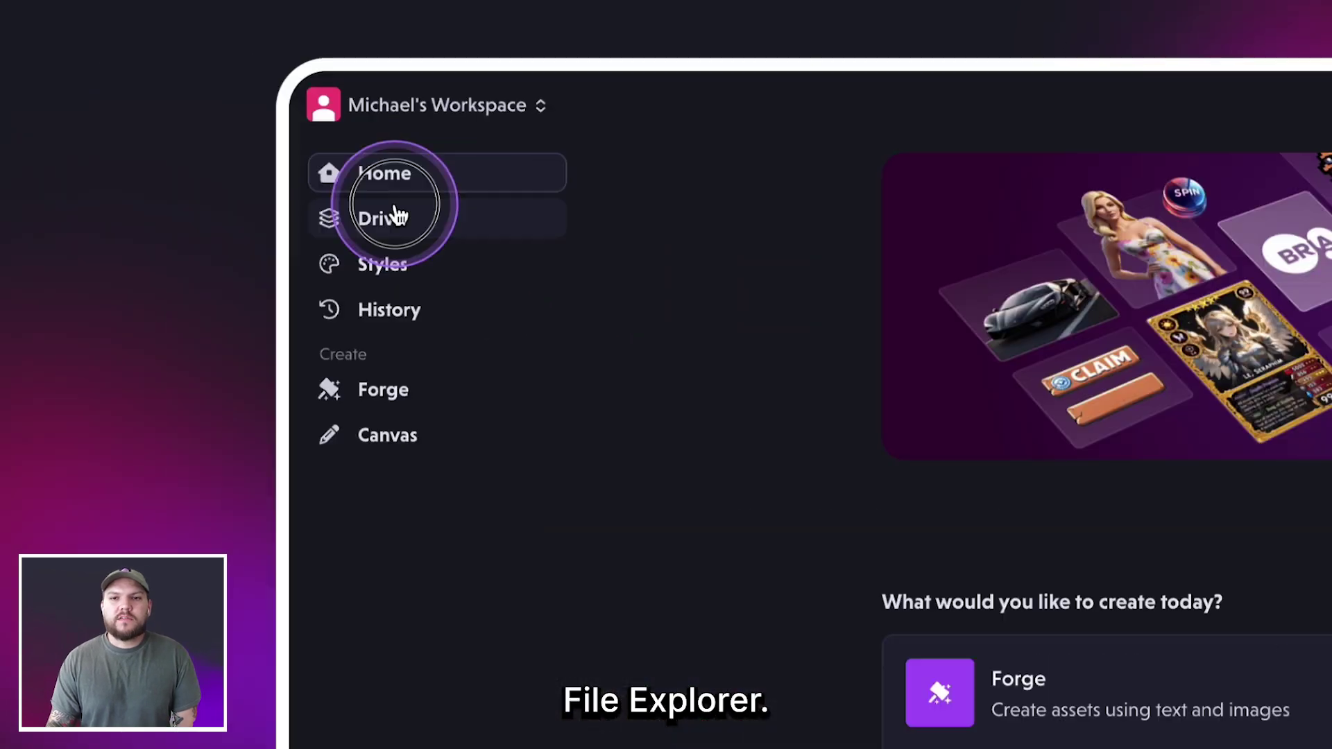
left_click(316, 198)
left_click(114, 86)
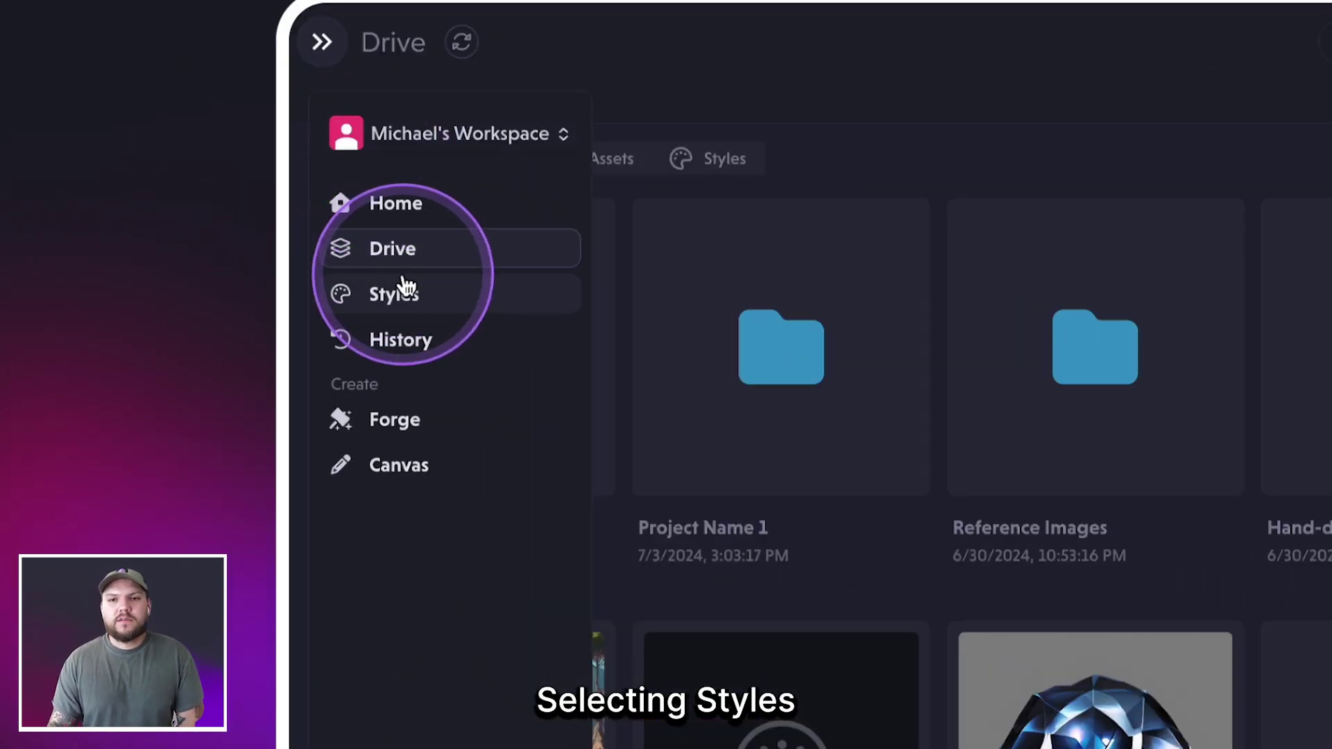
left_click(131, 196)
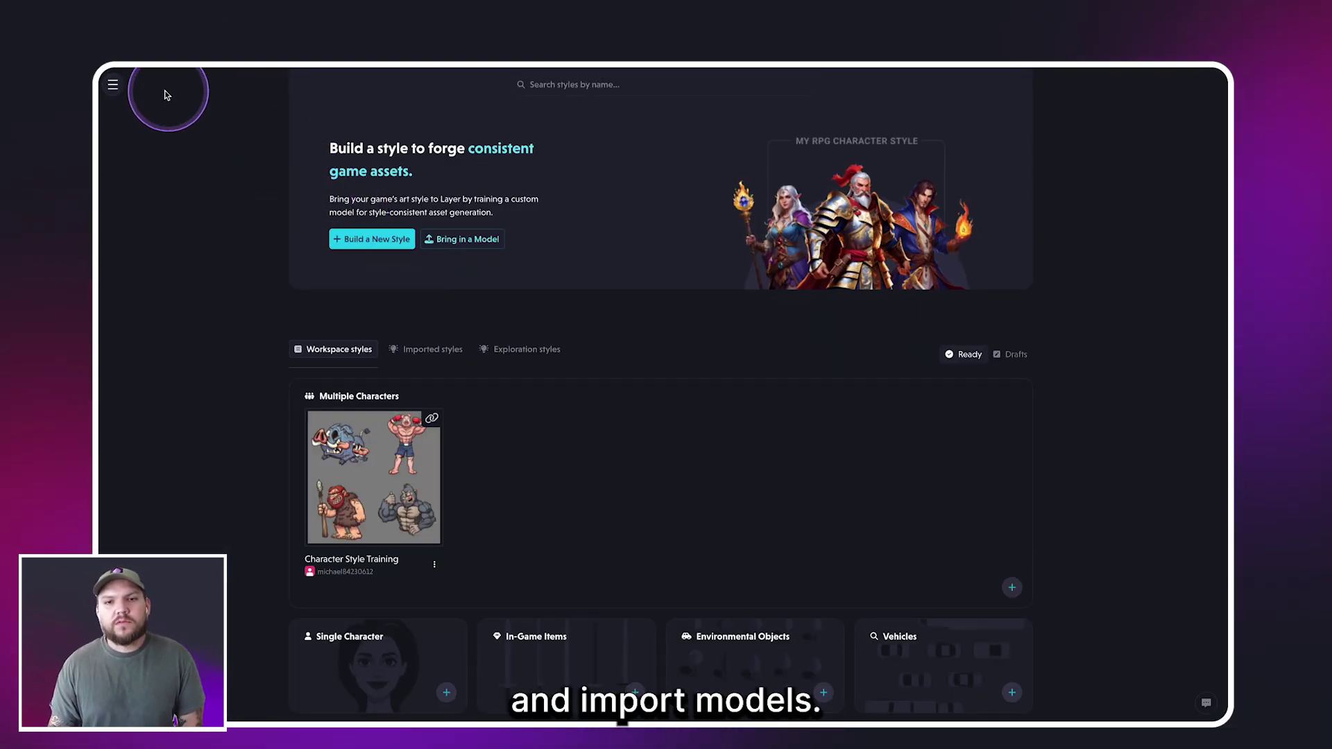
Step: Visit the prompt History and the Forge page, then switch to Canvas
left_click(148, 217)
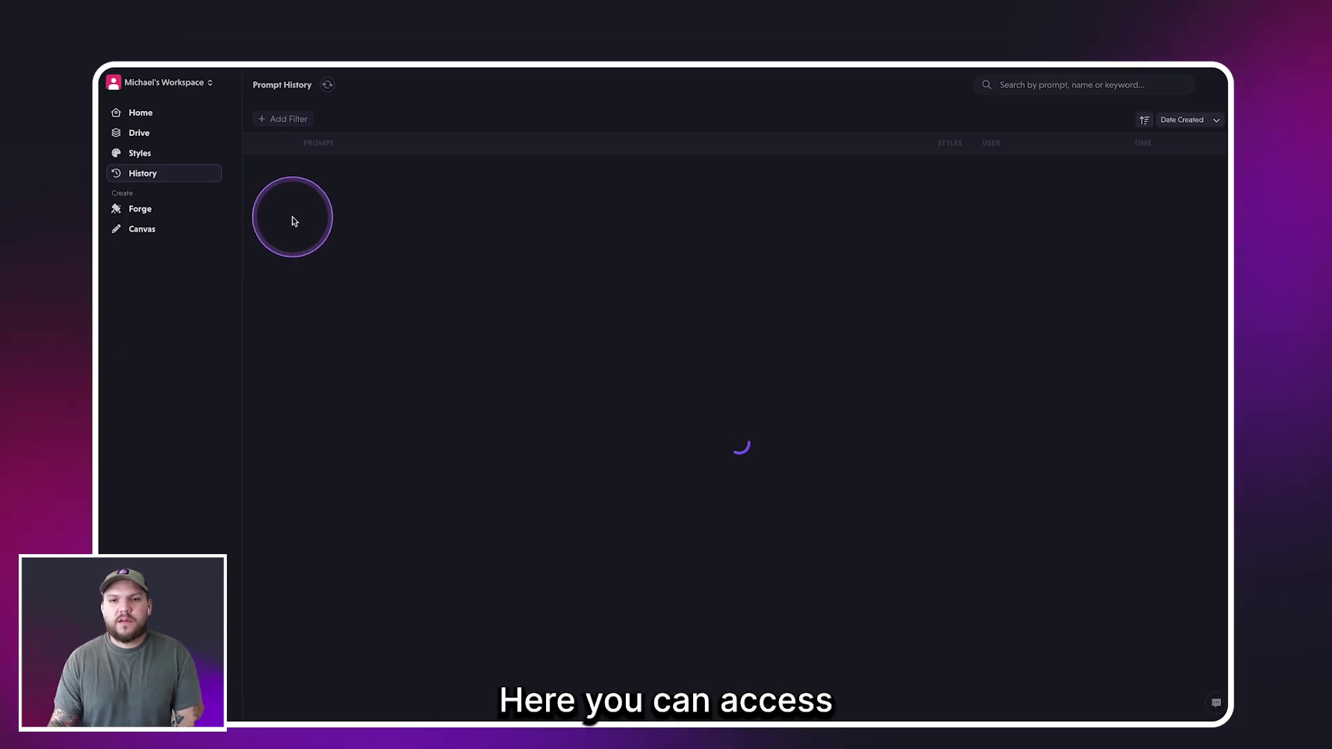
left_click(175, 208)
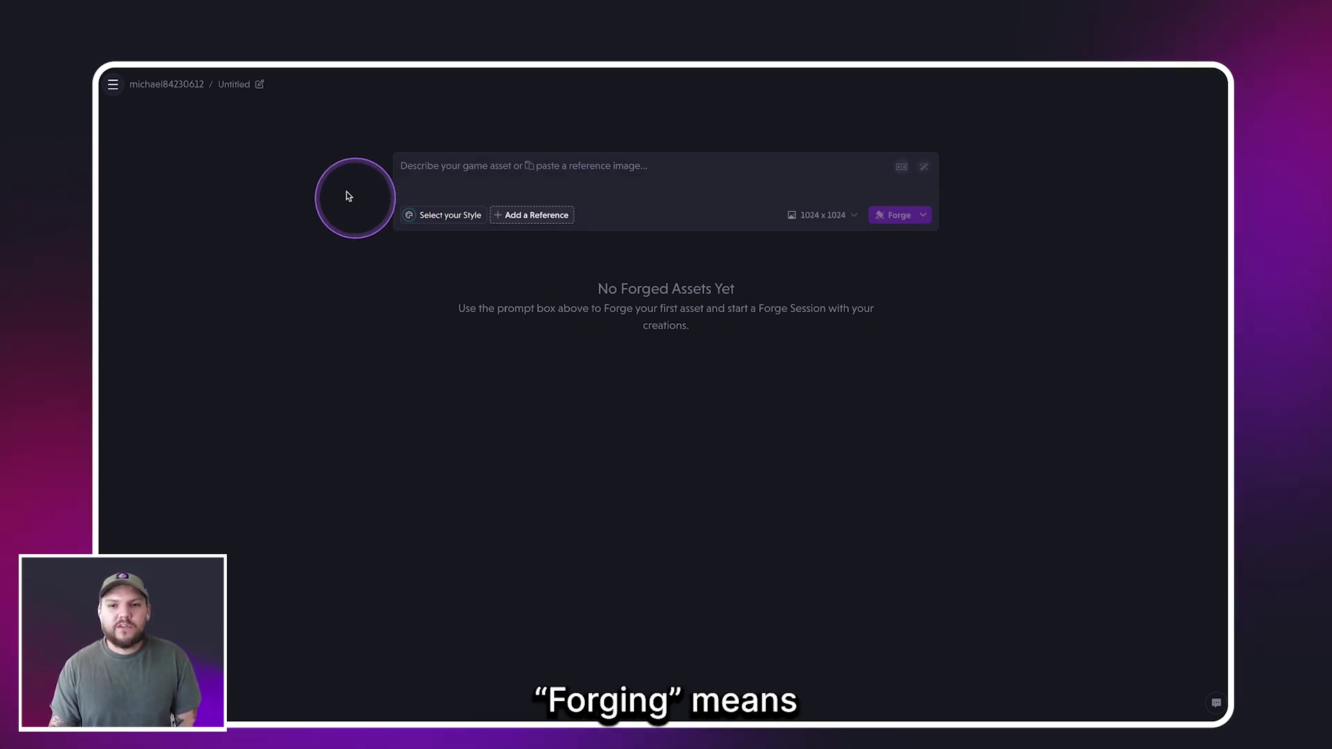
mouse_move(114, 86)
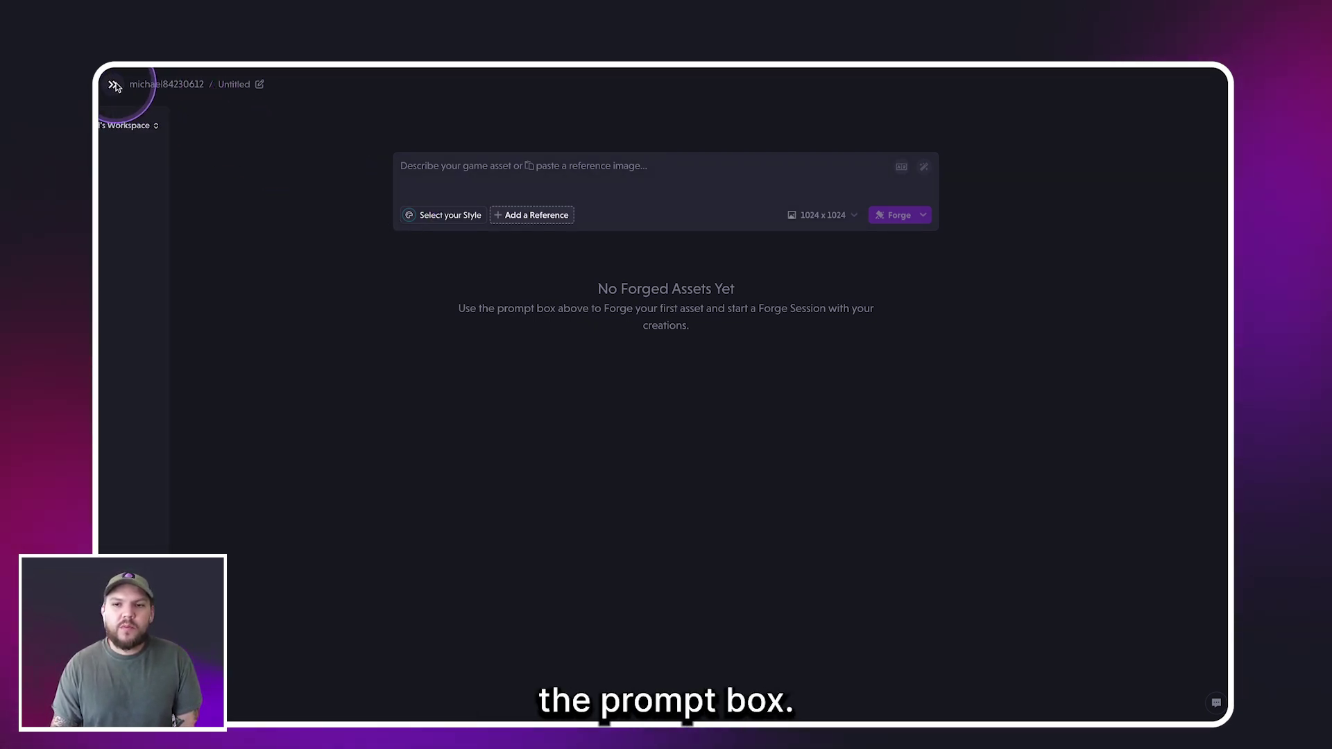
left_click(163, 268)
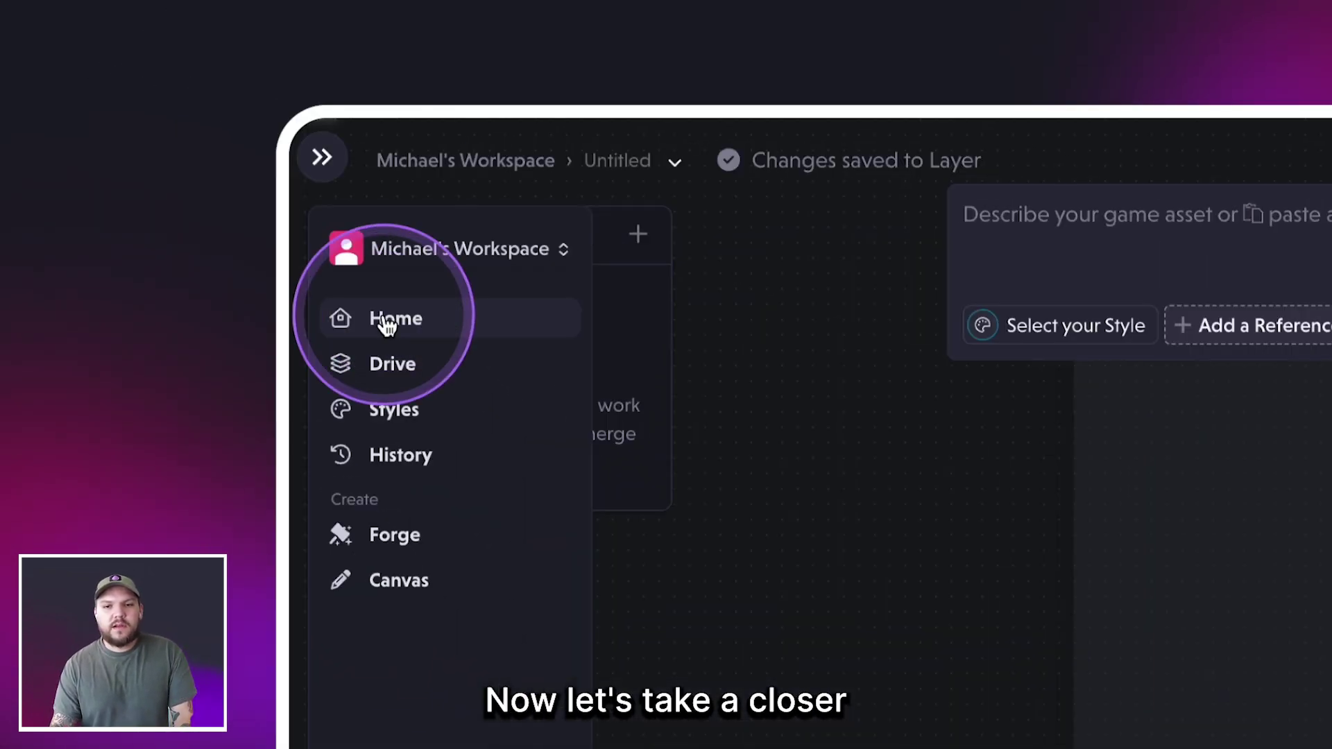
Step: Return to Home and scroll down to the Recent Sessions list and back up
left_click(384, 320)
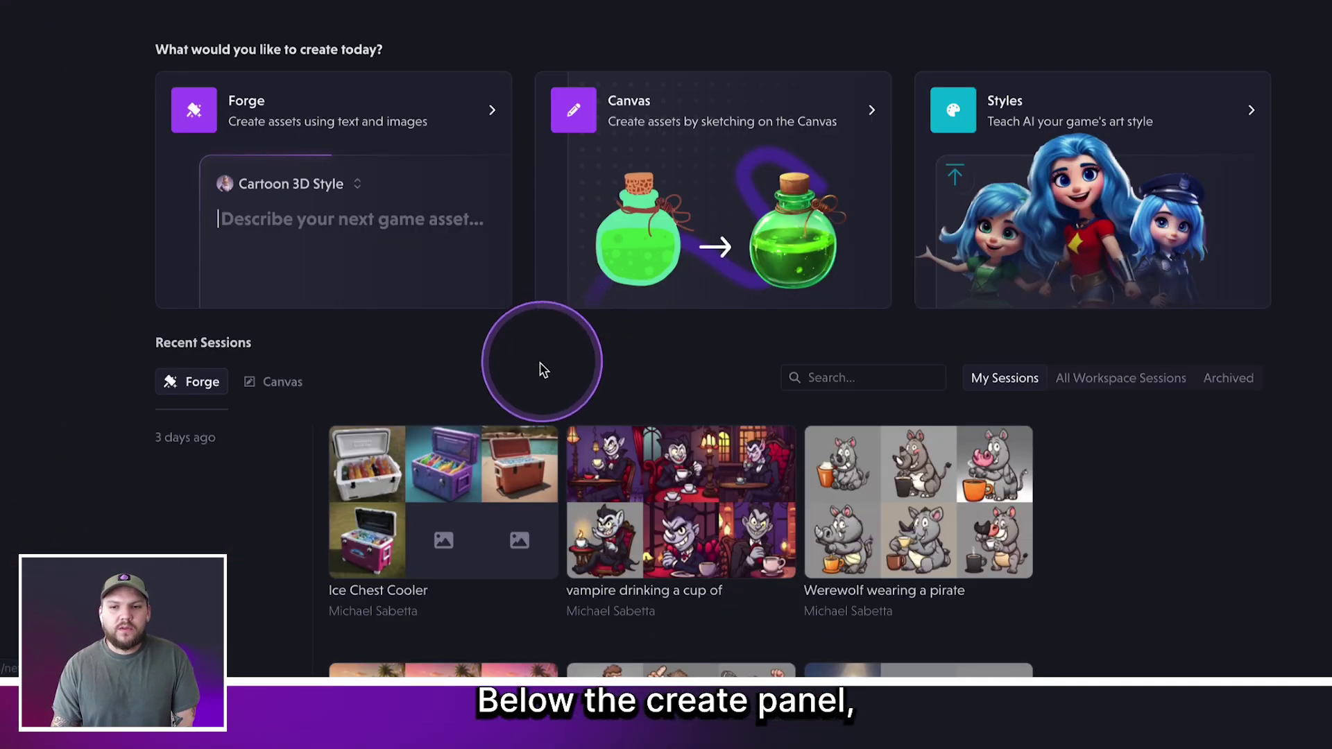
scroll(538, 368, "down", 4)
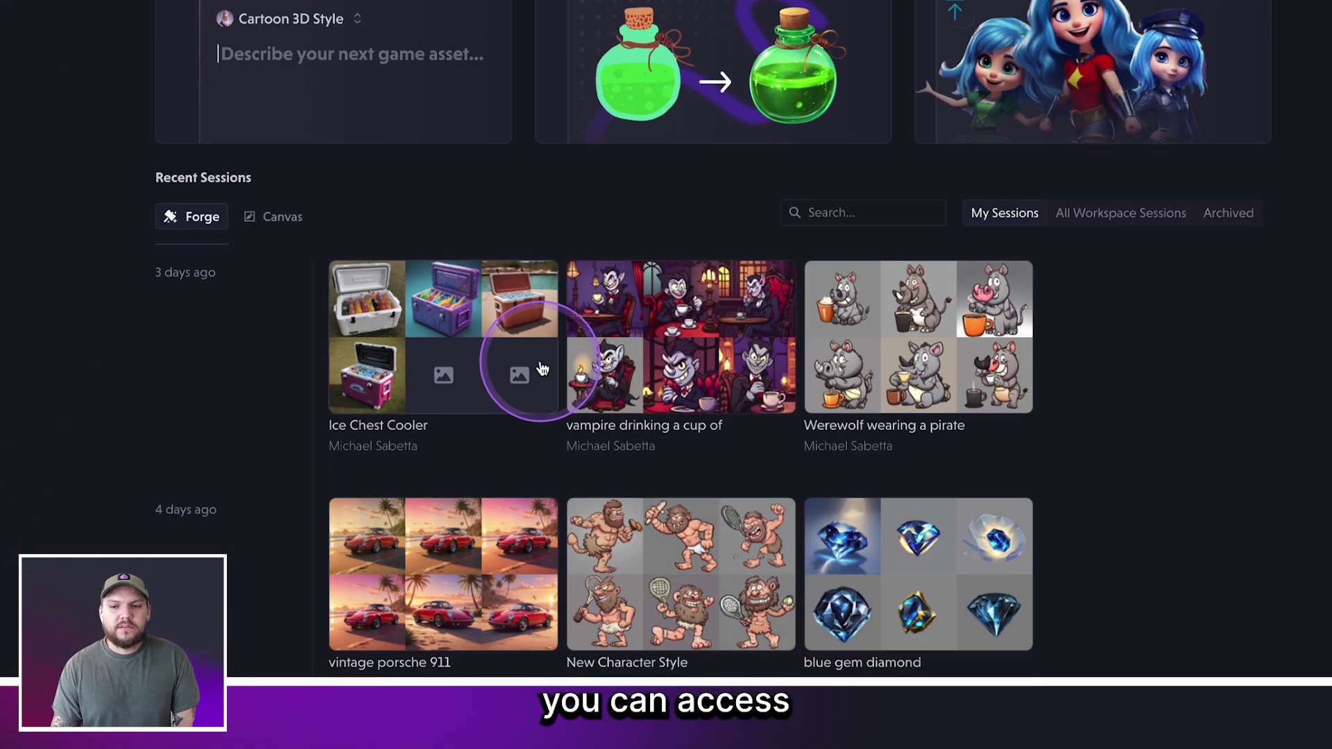
scroll(535, 347, "up", 1)
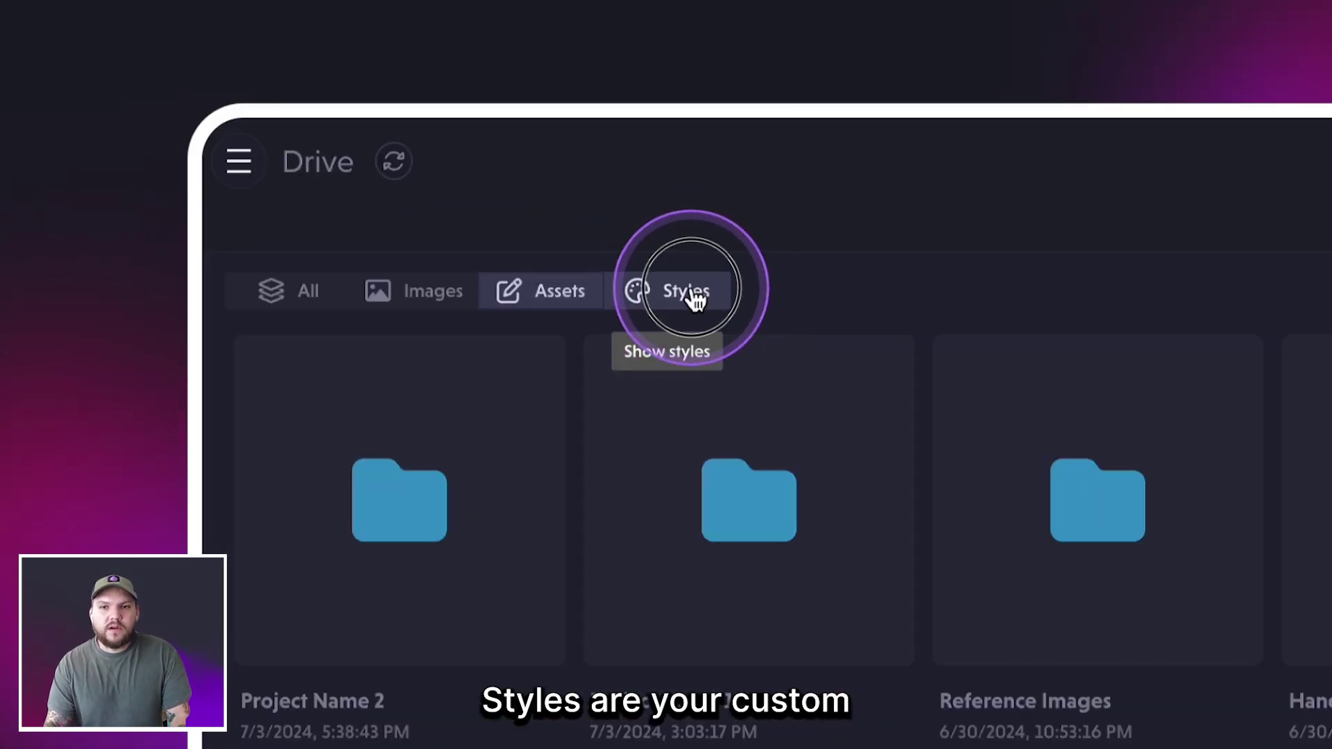
Step: Filter the Drive list to Styles and put the cursor in the search bar
left_click(285, 133)
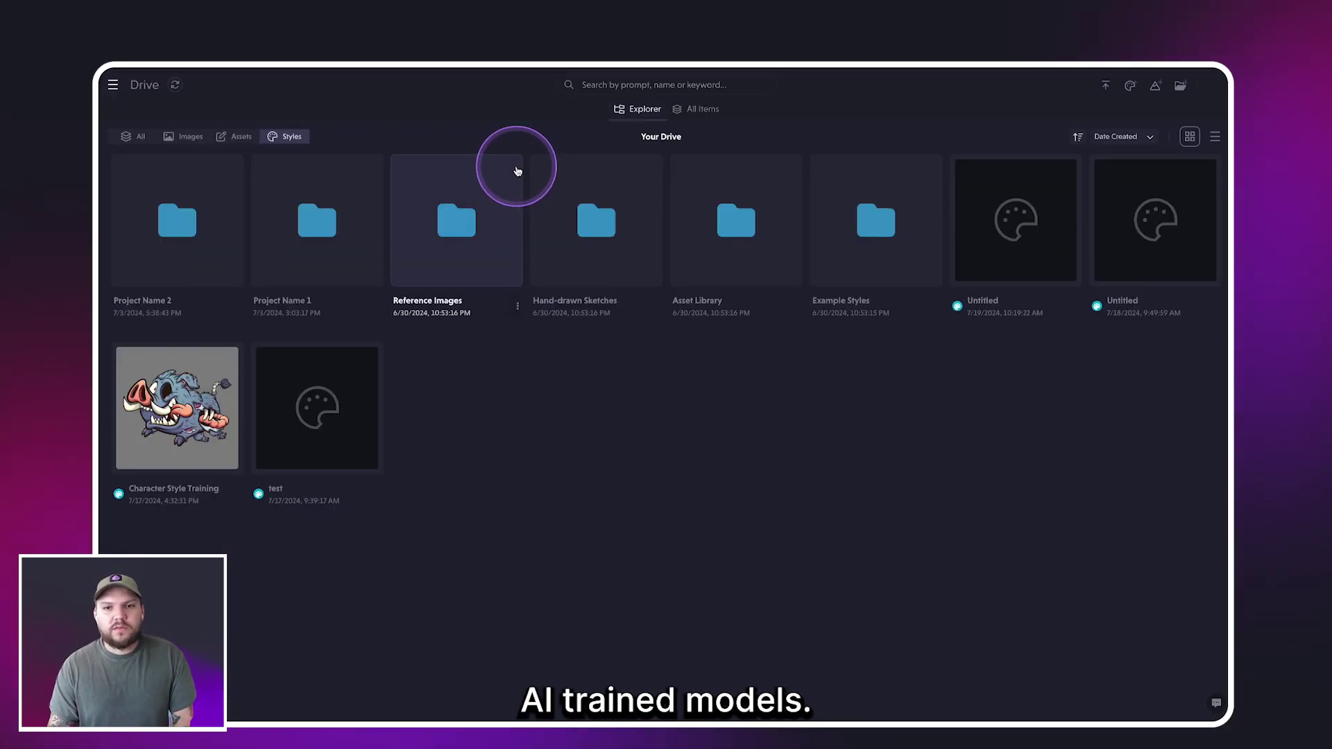
left_click(610, 86)
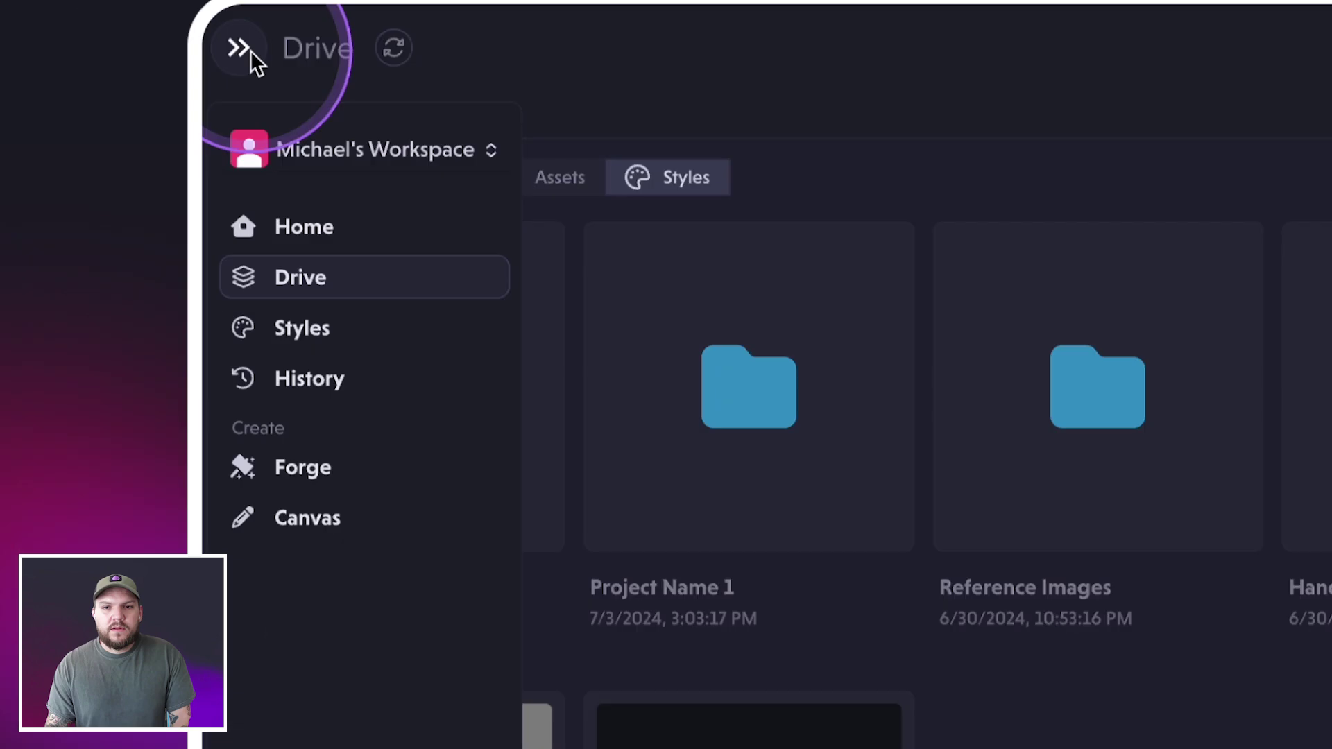
Step: Go to the Styles page, scroll through it, and show the Imported styles tab
left_click(347, 332)
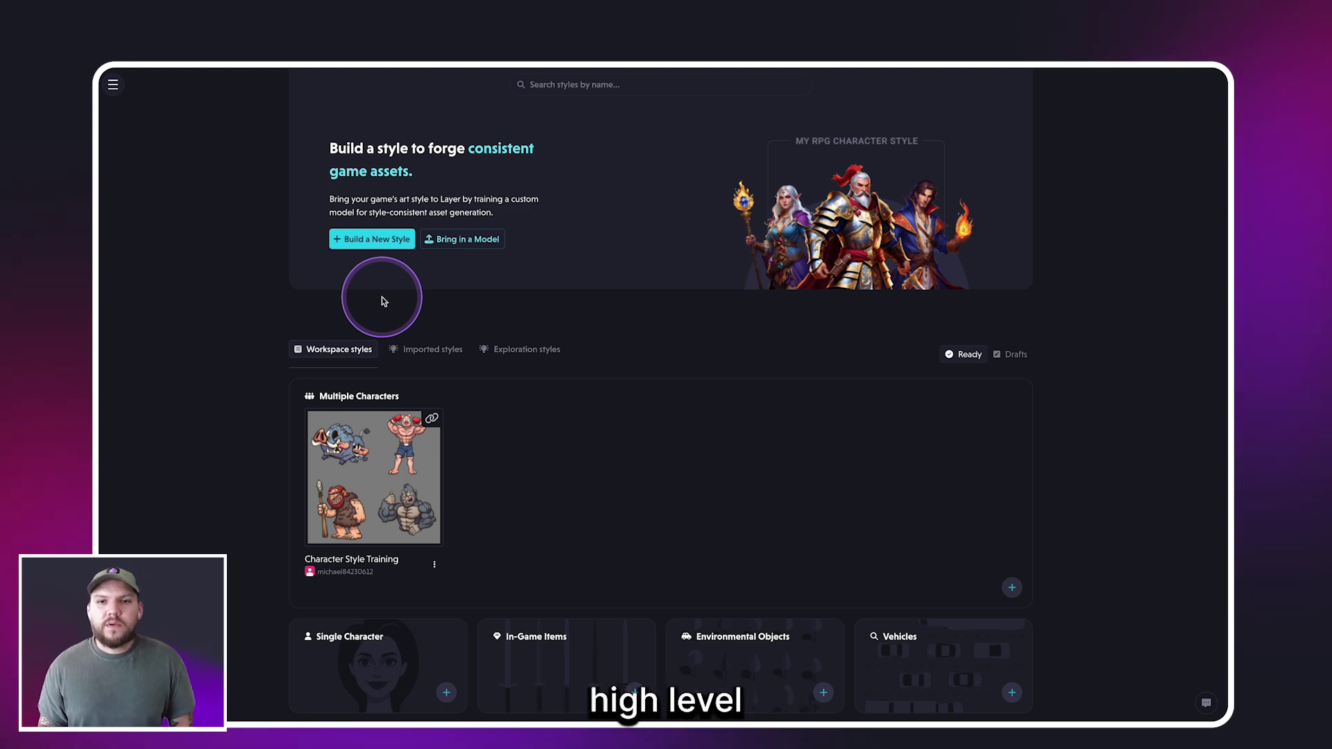
scroll(655, 614, "down", 3)
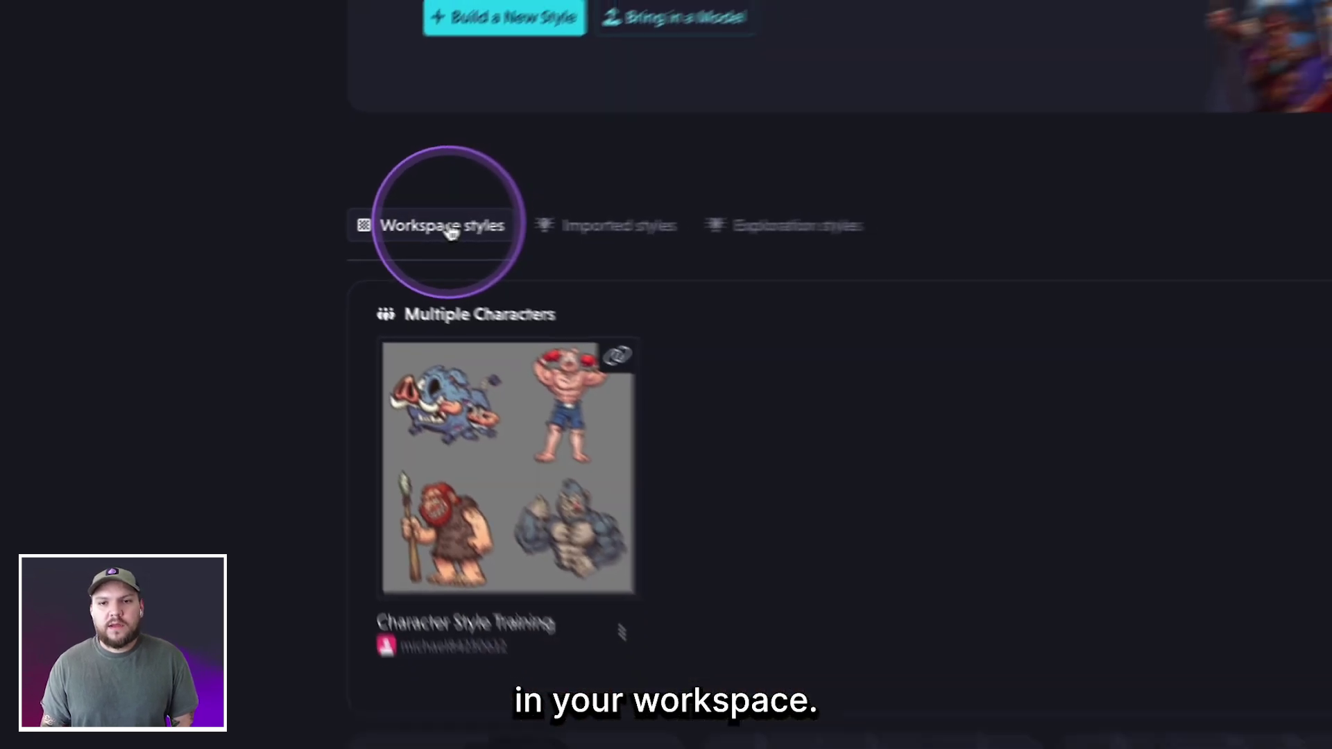
left_click(603, 225)
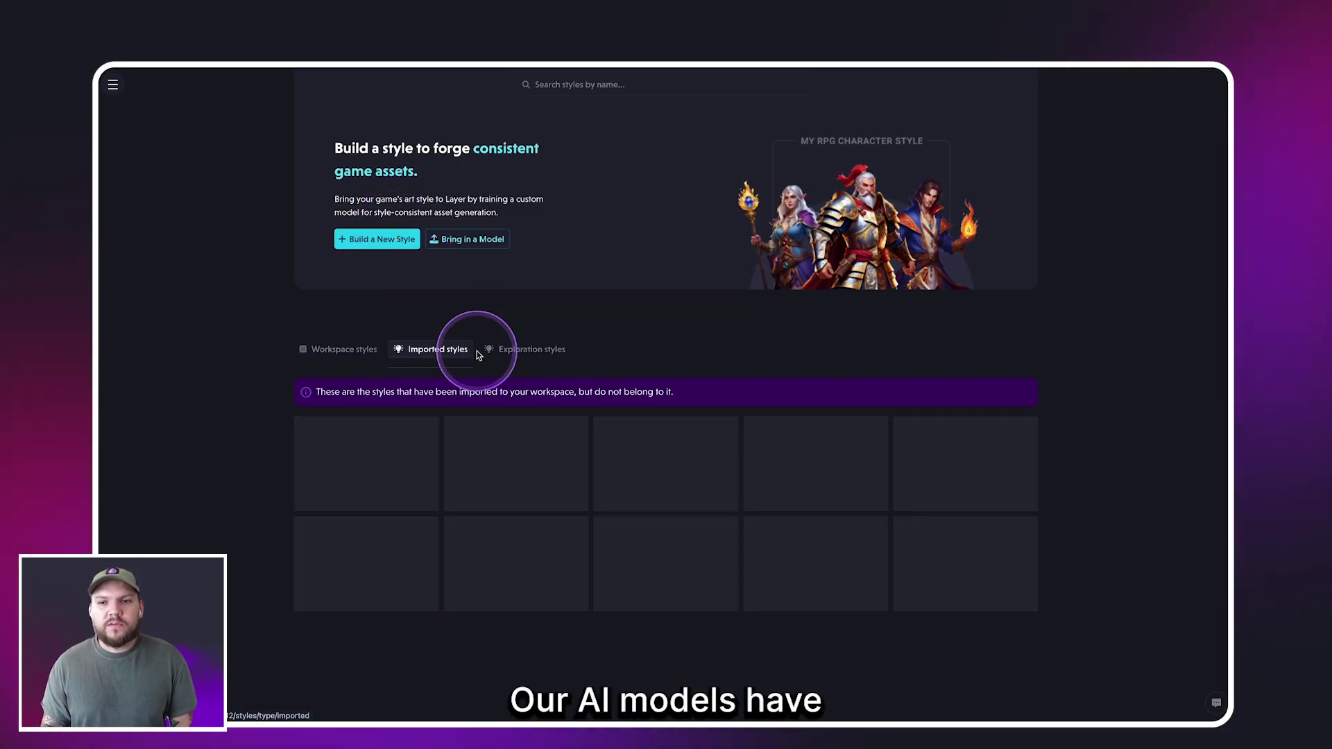
Step: Show the Exploration styles tab and browse its grid down and back up
left_click(511, 354)
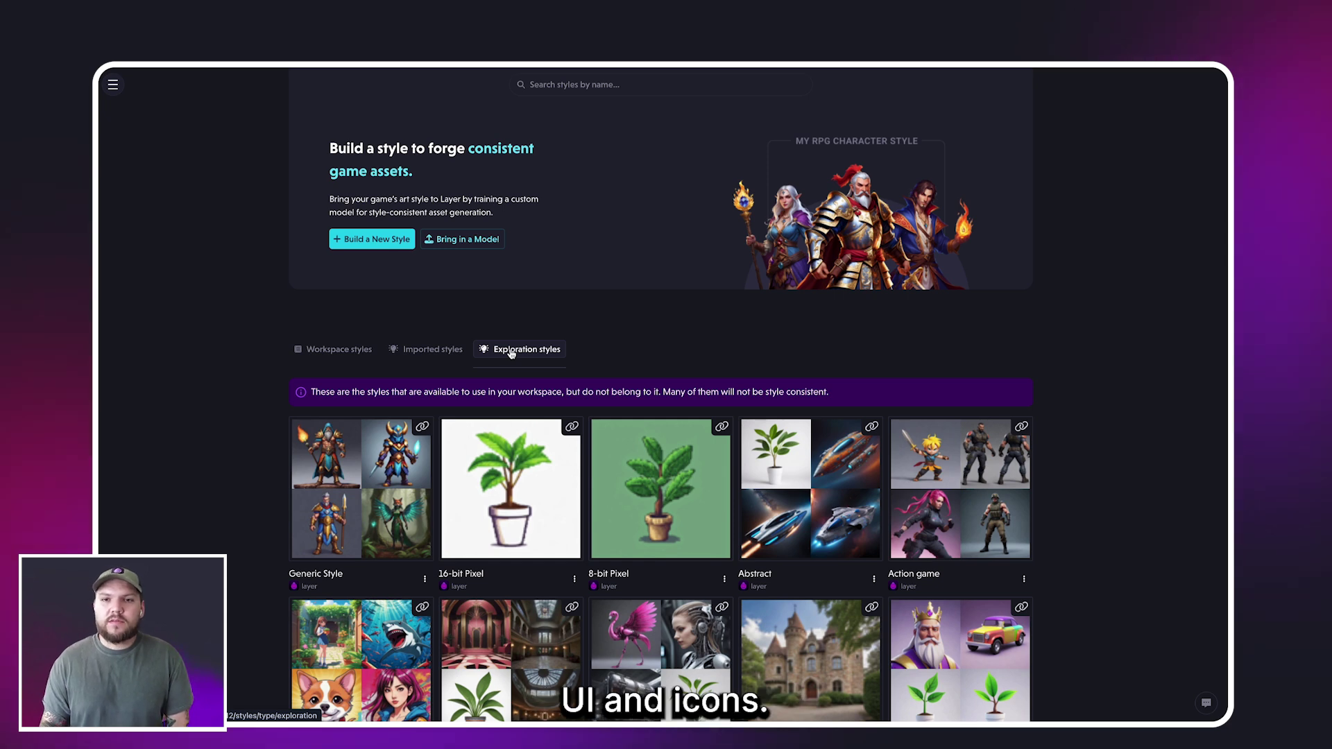
scroll(718, 486, "down", 3)
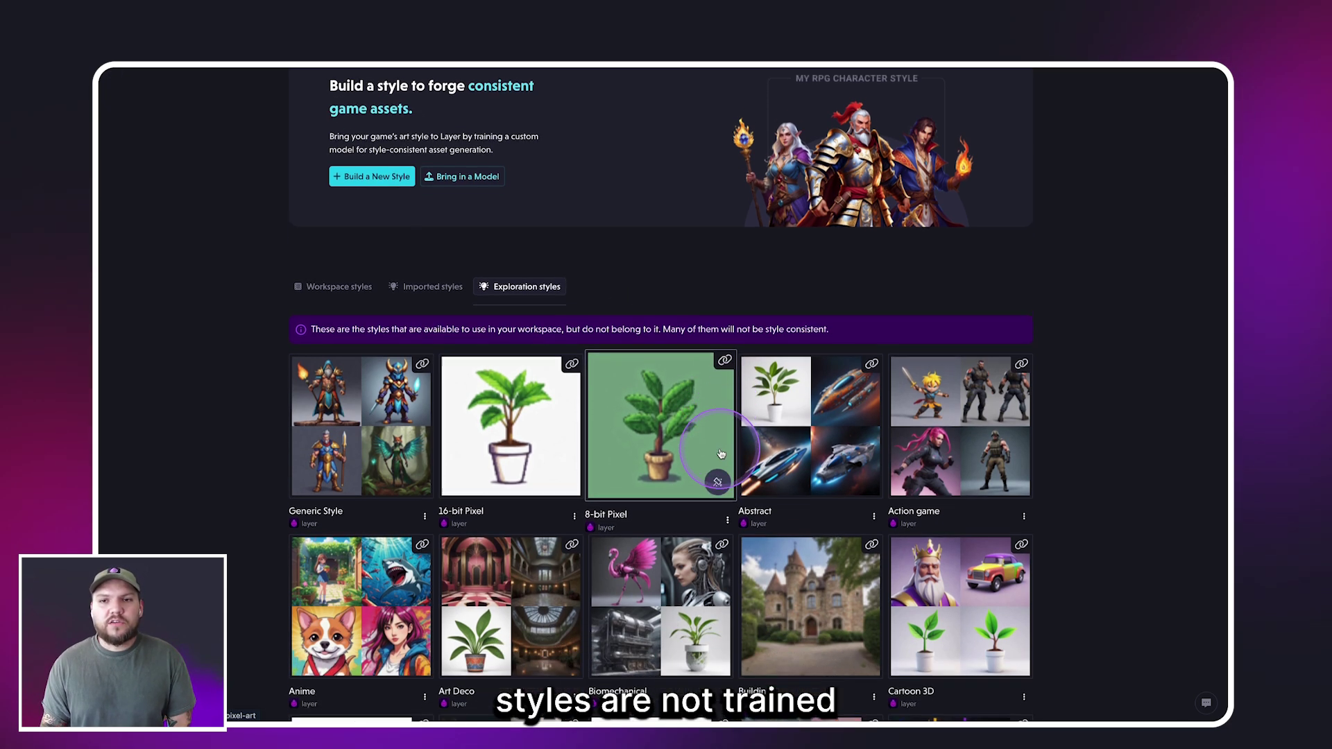
scroll(721, 455, "down", 5)
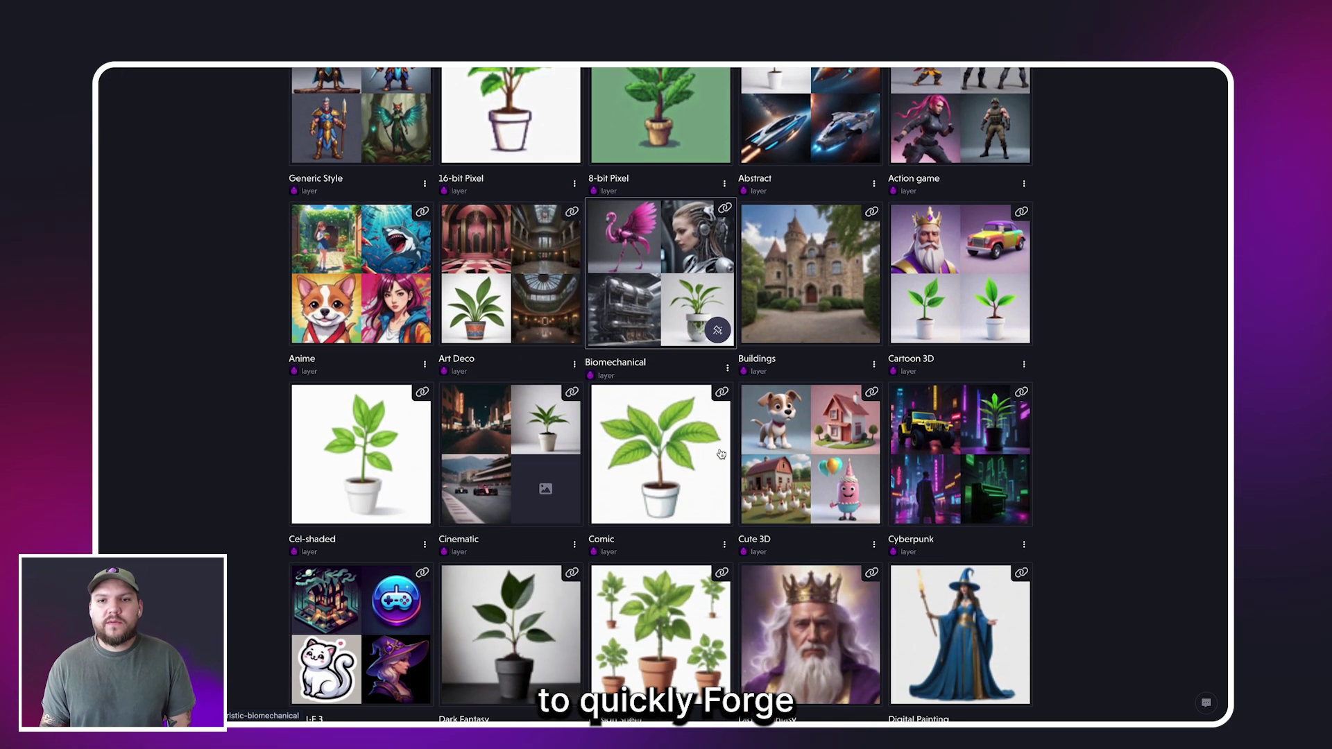
scroll(720, 454, "down", 3)
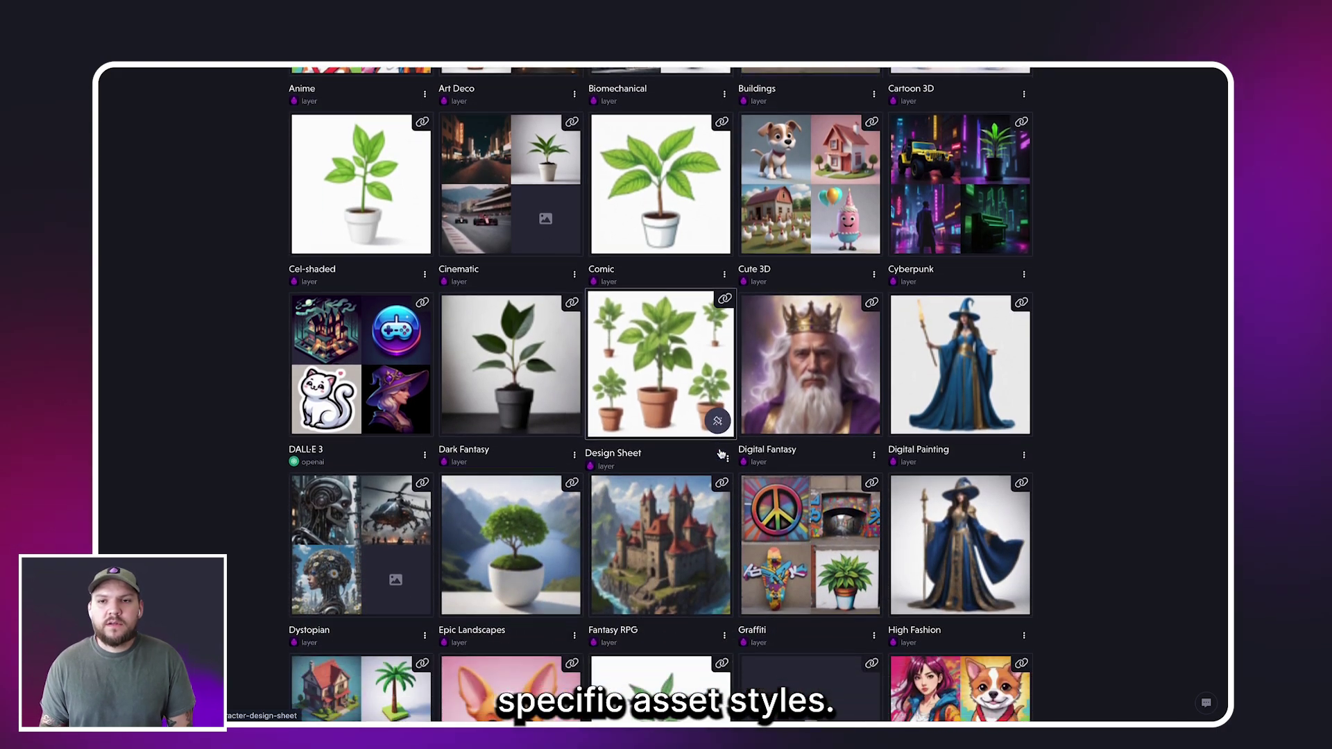
scroll(720, 453, "up", 2)
scroll(721, 454, "up", 4)
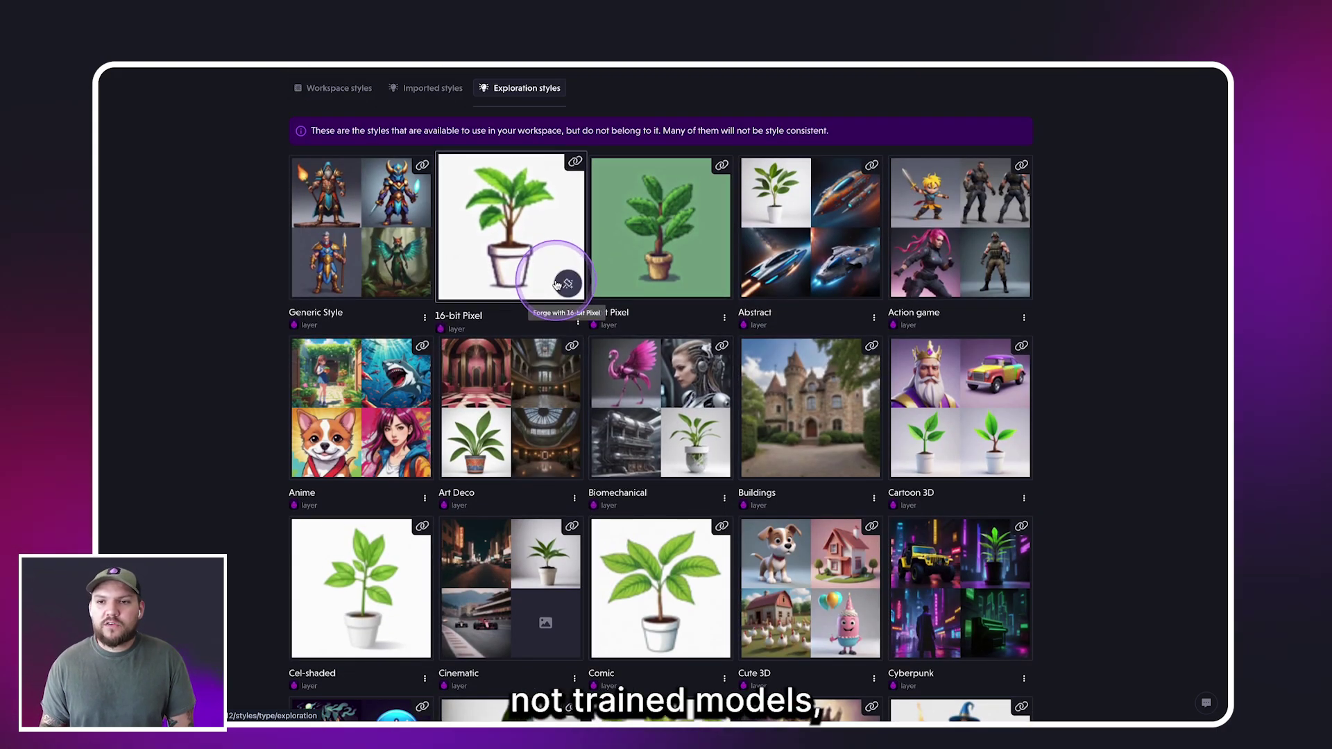
scroll(555, 286, "up", 3)
scroll(551, 281, "up", 3)
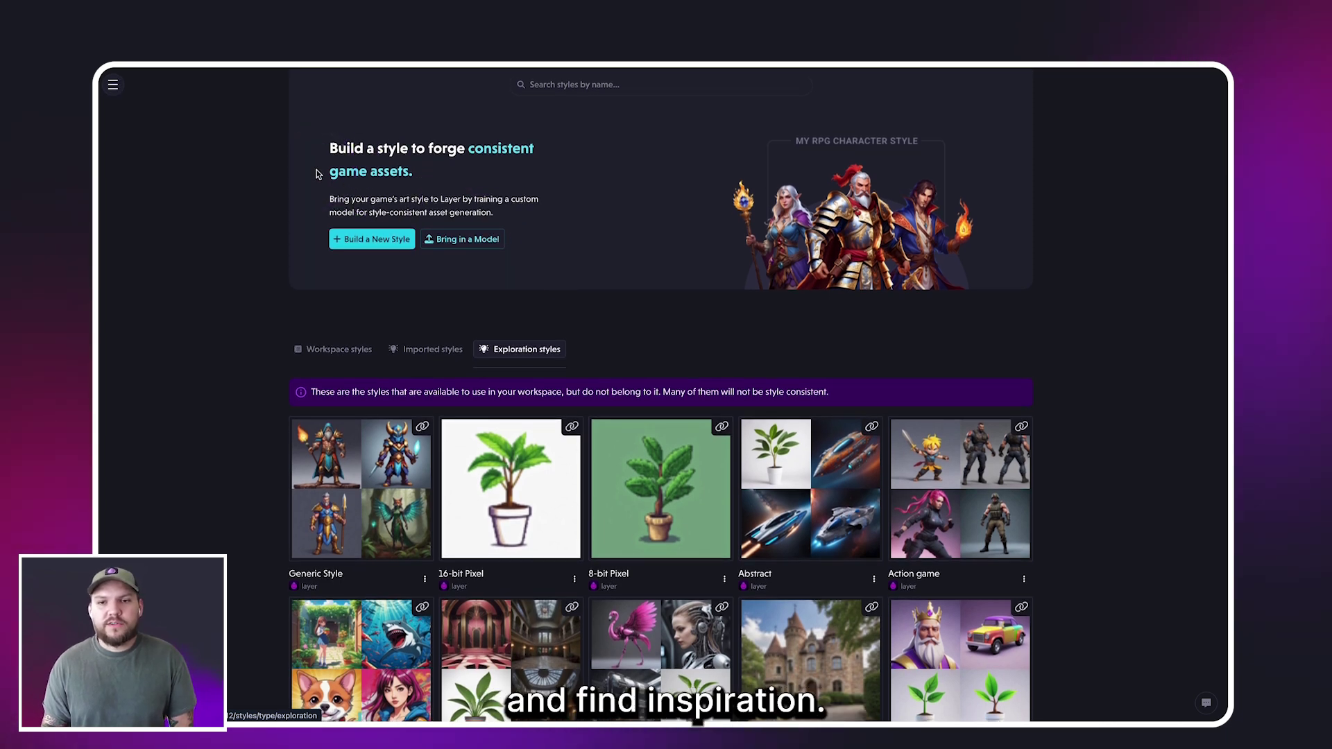
left_click(113, 83)
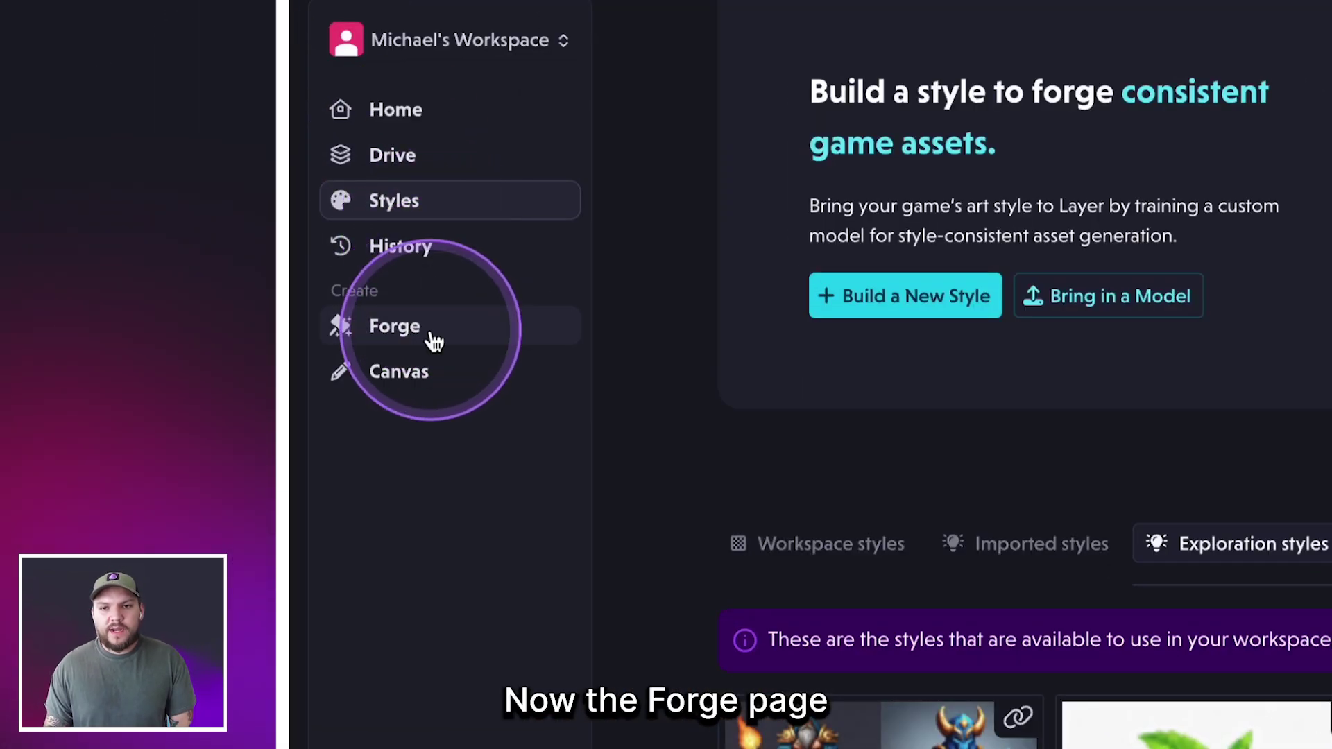
Step: Open Forge and rename the Untitled session to 'Forge Session'
left_click(432, 338)
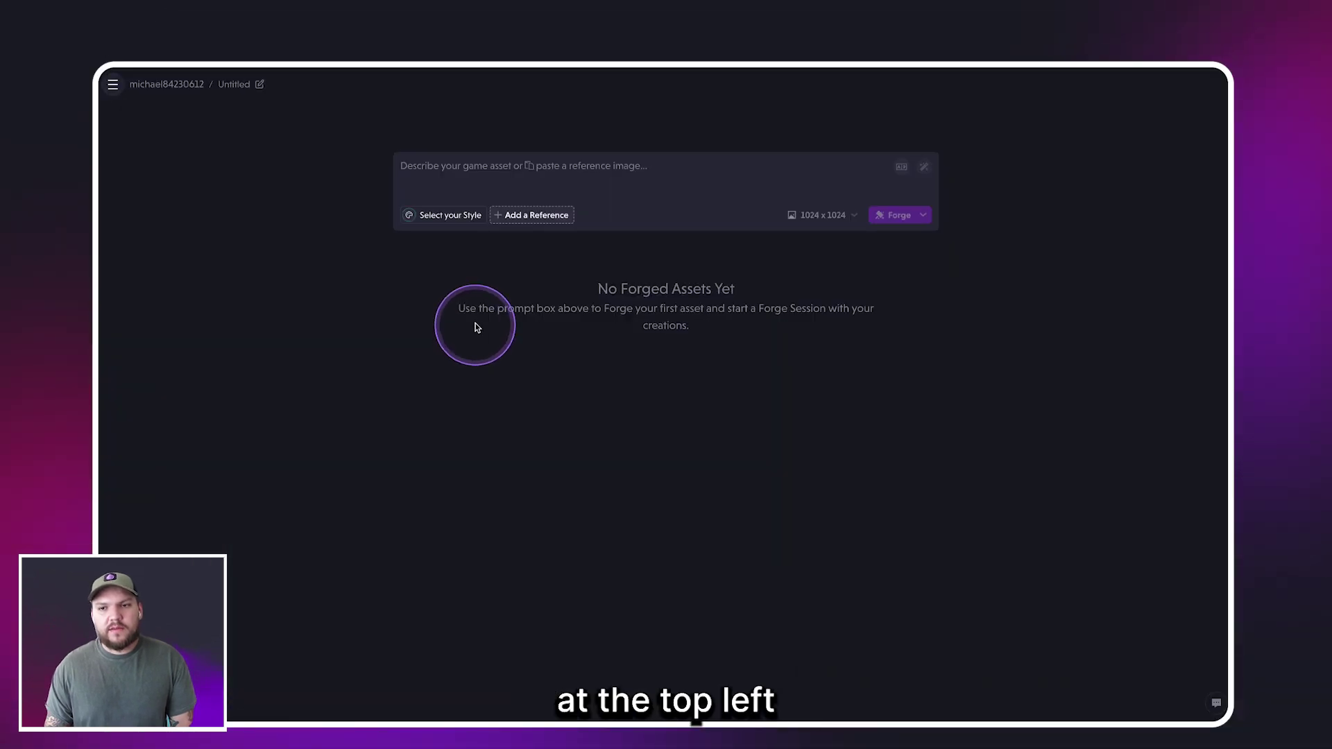
left_click(240, 85)
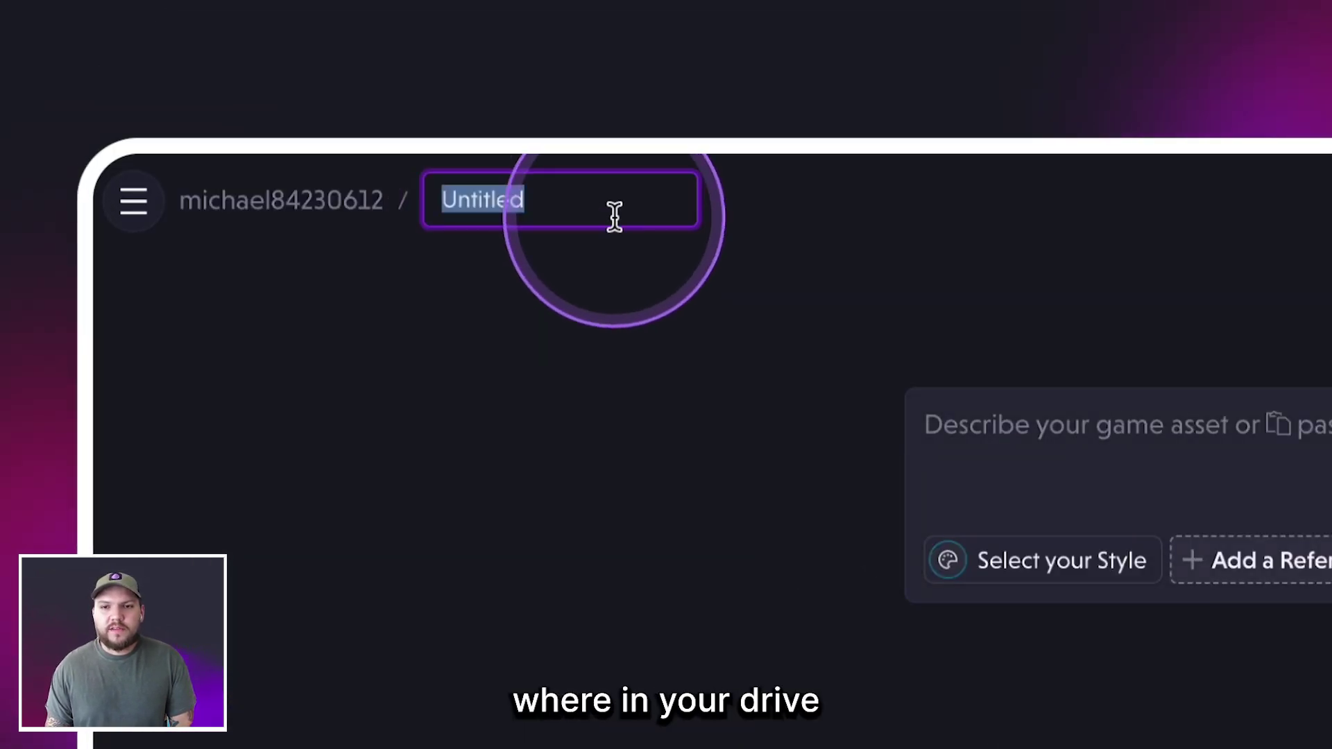
type("Forge Session")
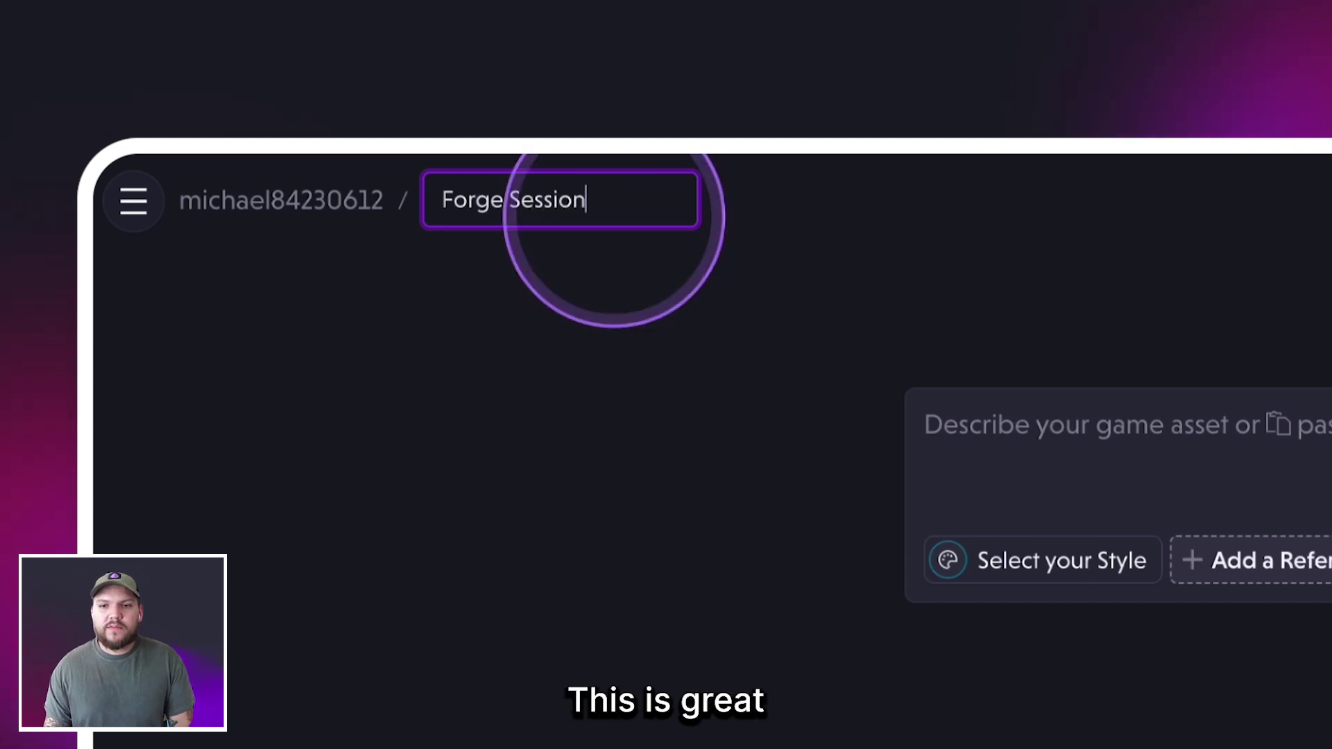
left_click(640, 337)
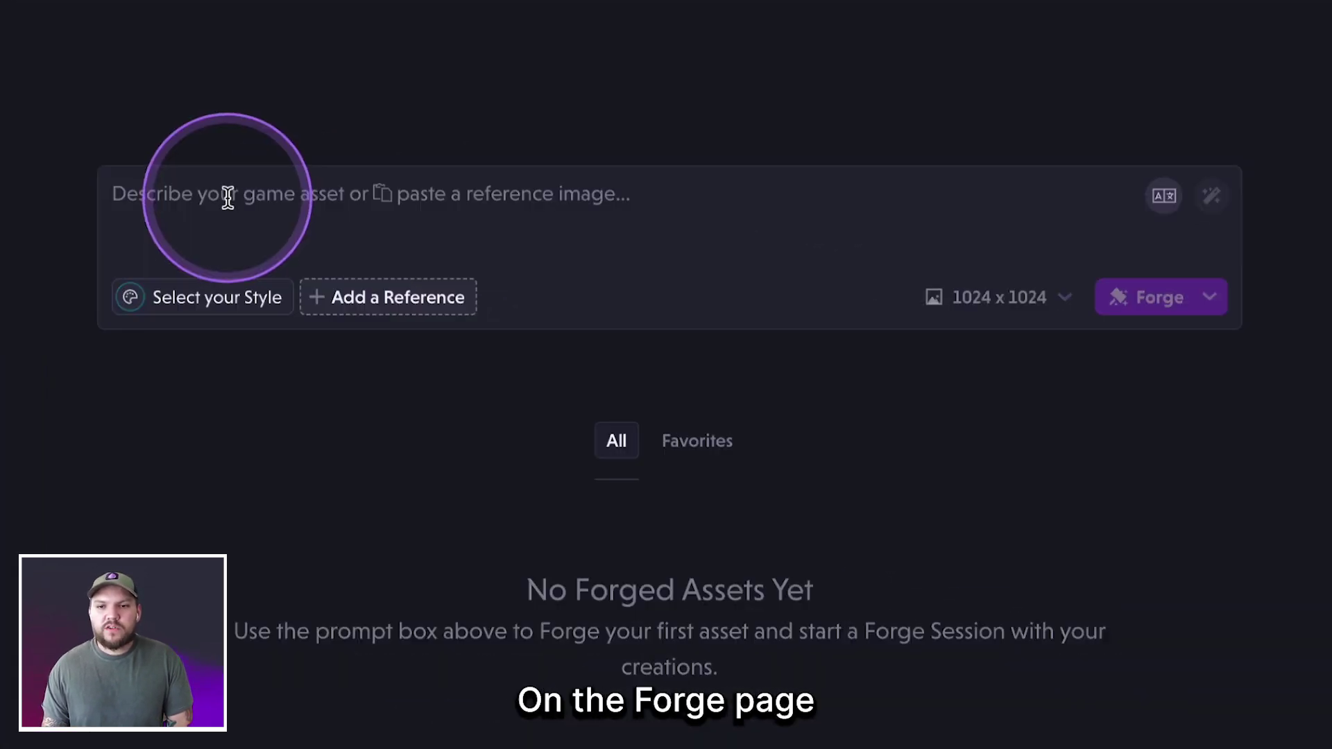
left_click(1069, 425)
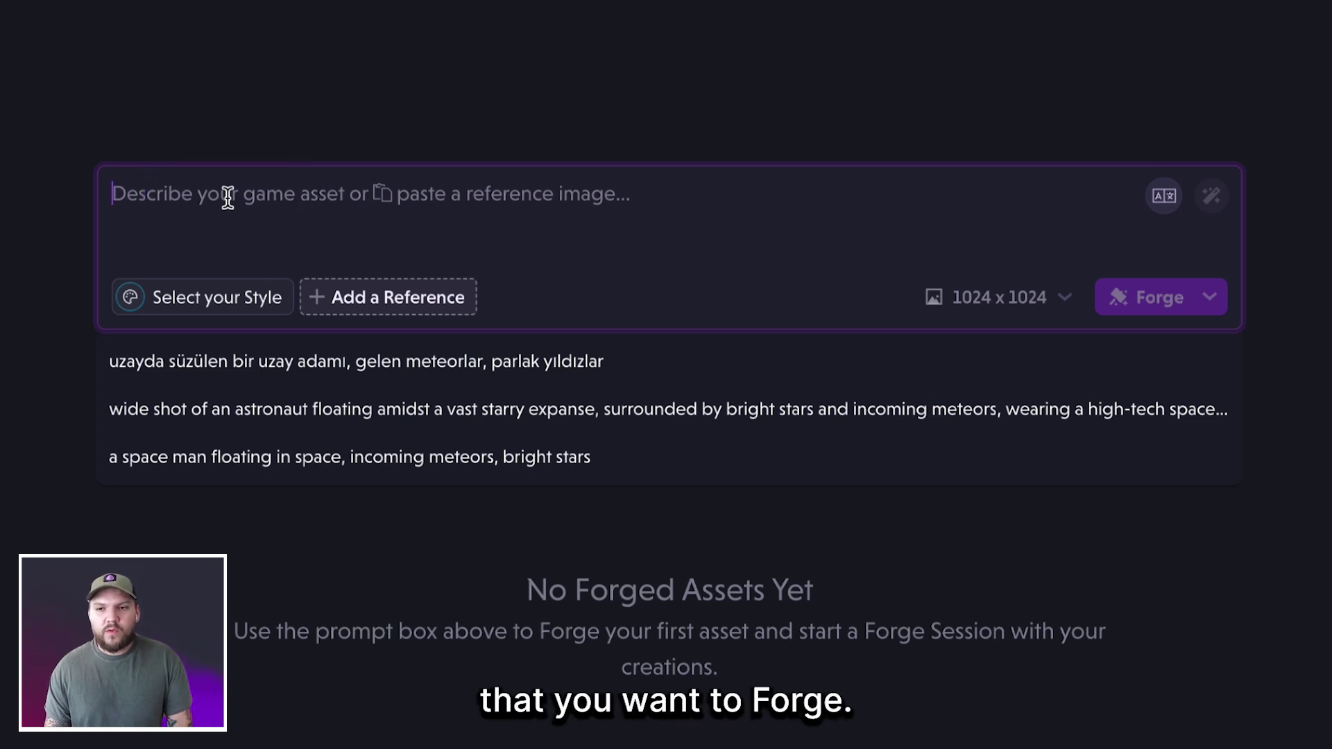
Step: Forge four 8-bit Pixel style images from the prompt 'Green Apple'
type("Green Apple")
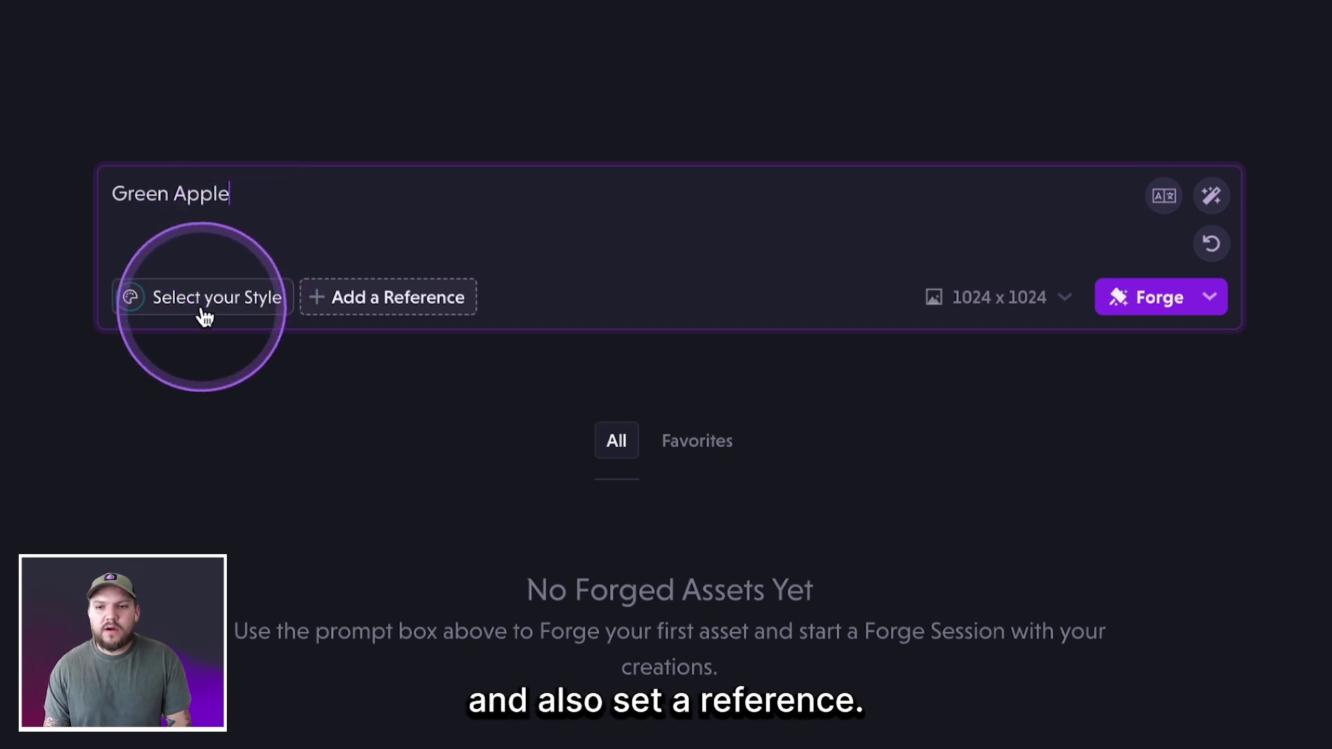
left_click(203, 312)
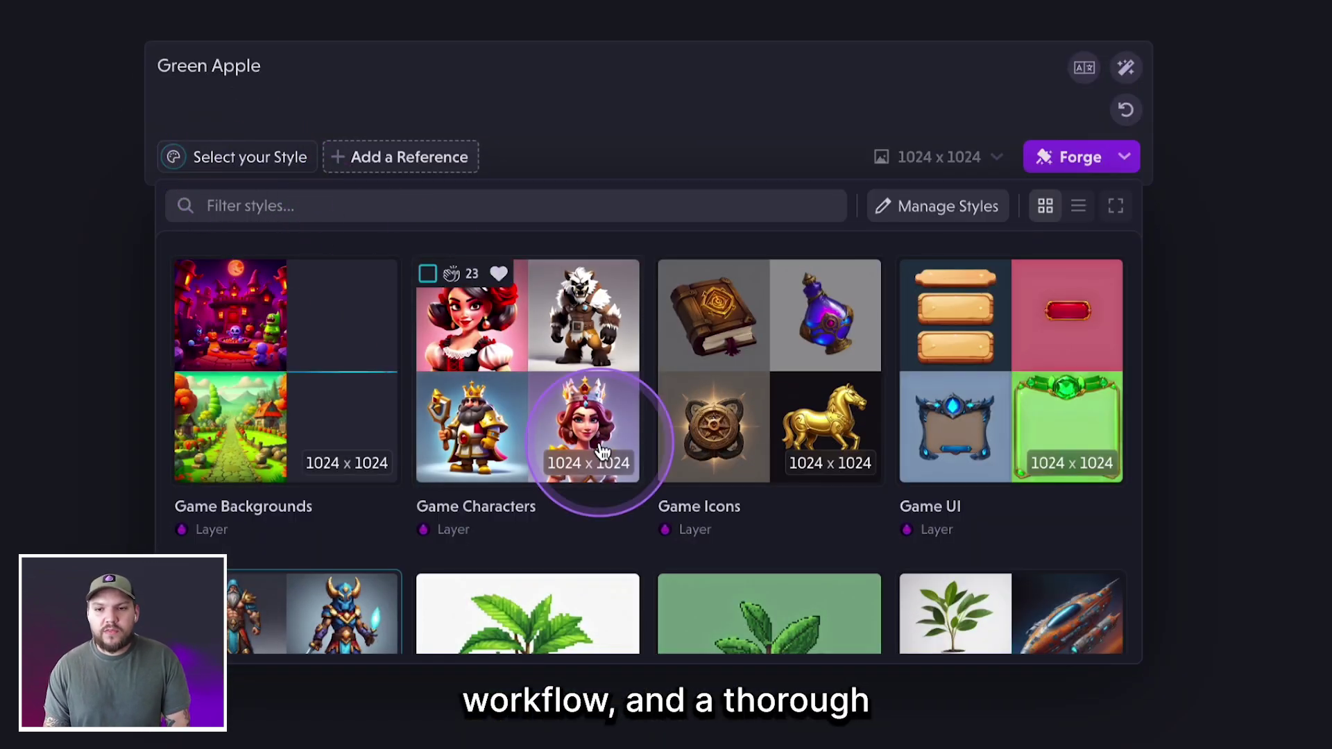
scroll(612, 629, "down", 2)
scroll(599, 451, "down", 3)
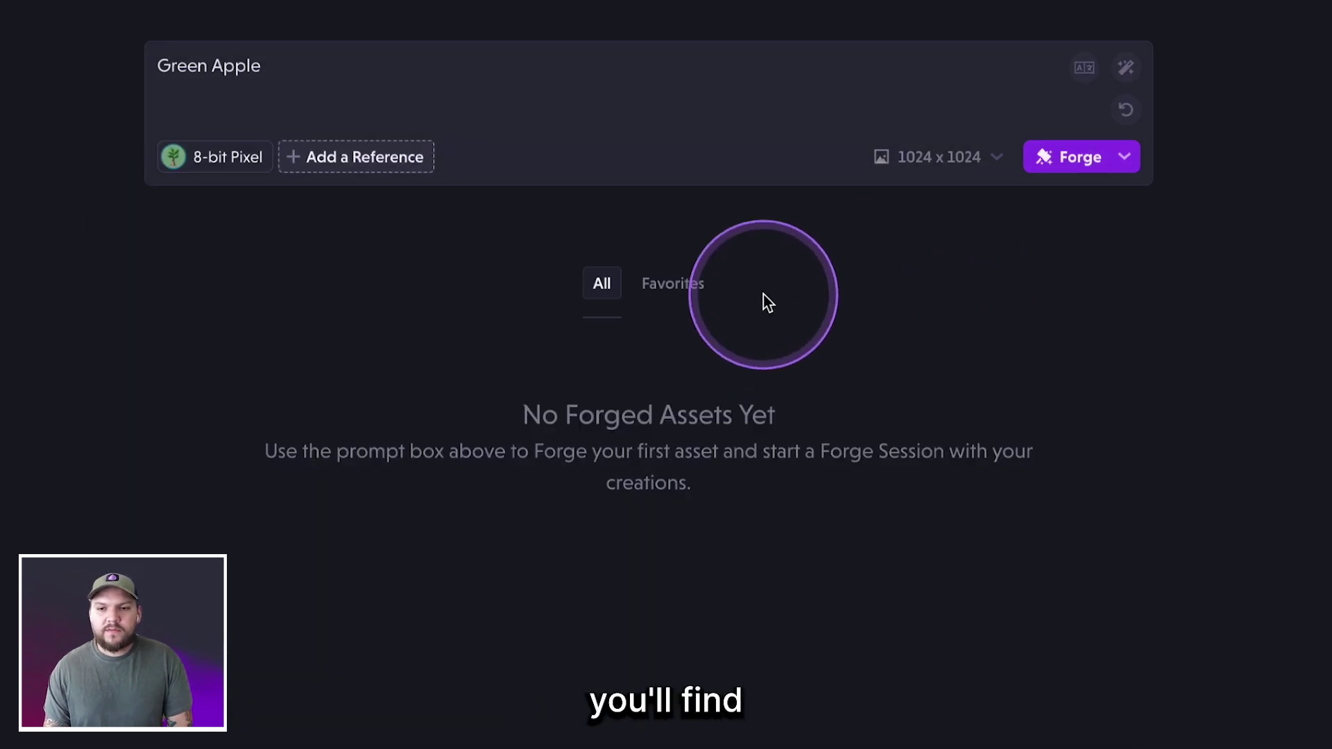
left_click(683, 285)
left_click(602, 284)
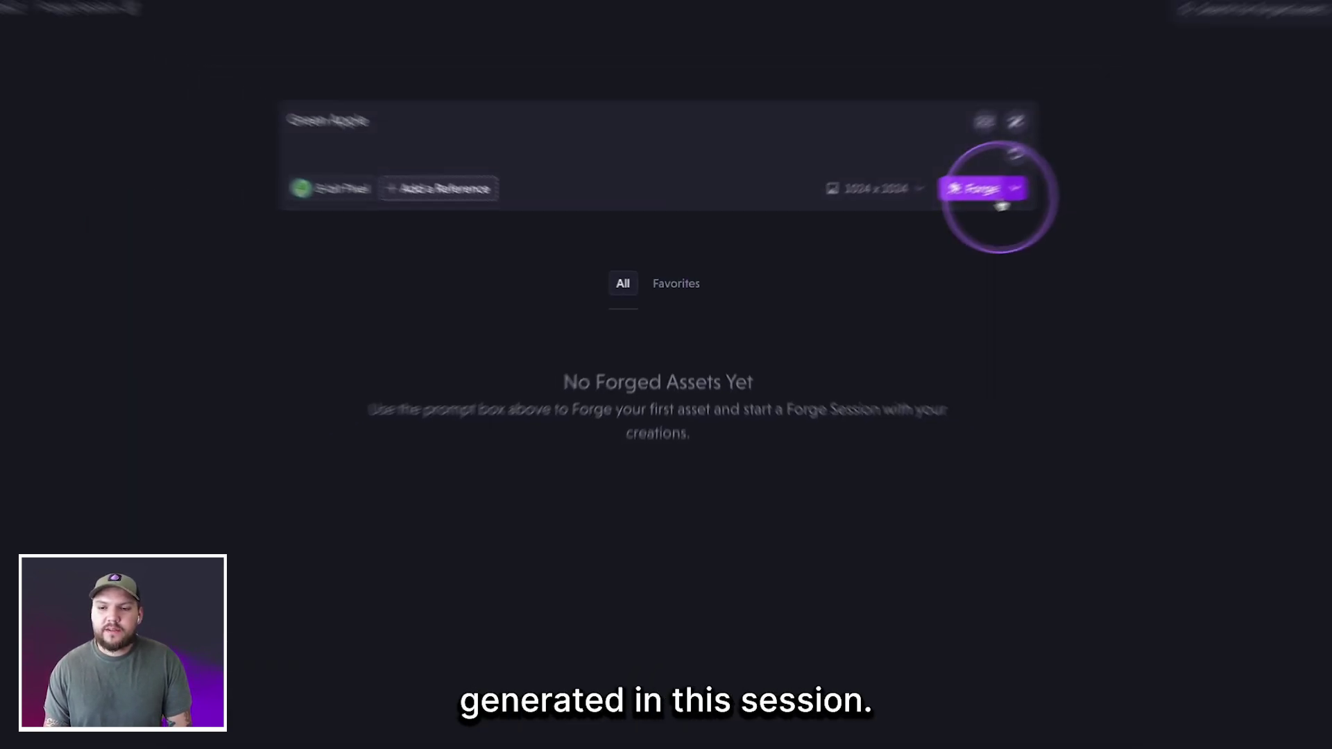
left_click(999, 202)
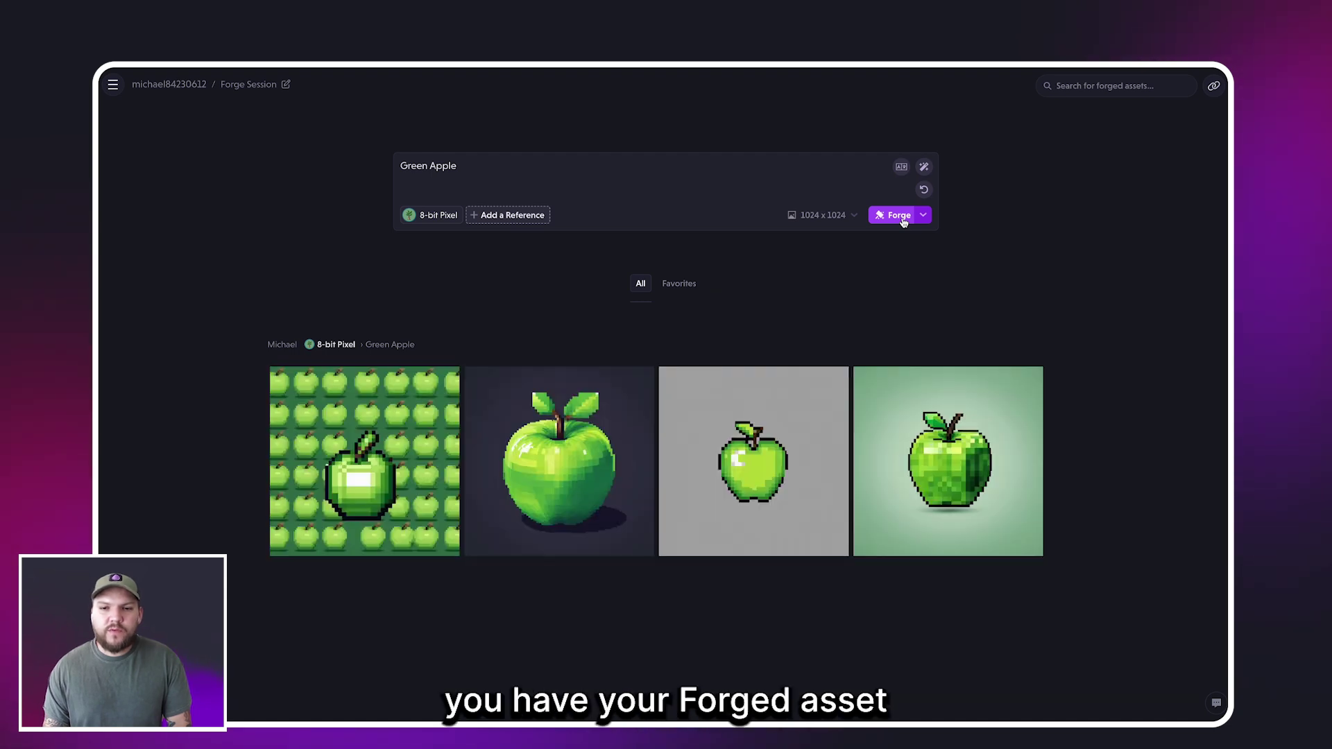
left_click(657, 429)
Step: Open the second, dark-background apple in the Green Apple canvas and move both leaves to a New Layer
left_click(565, 448)
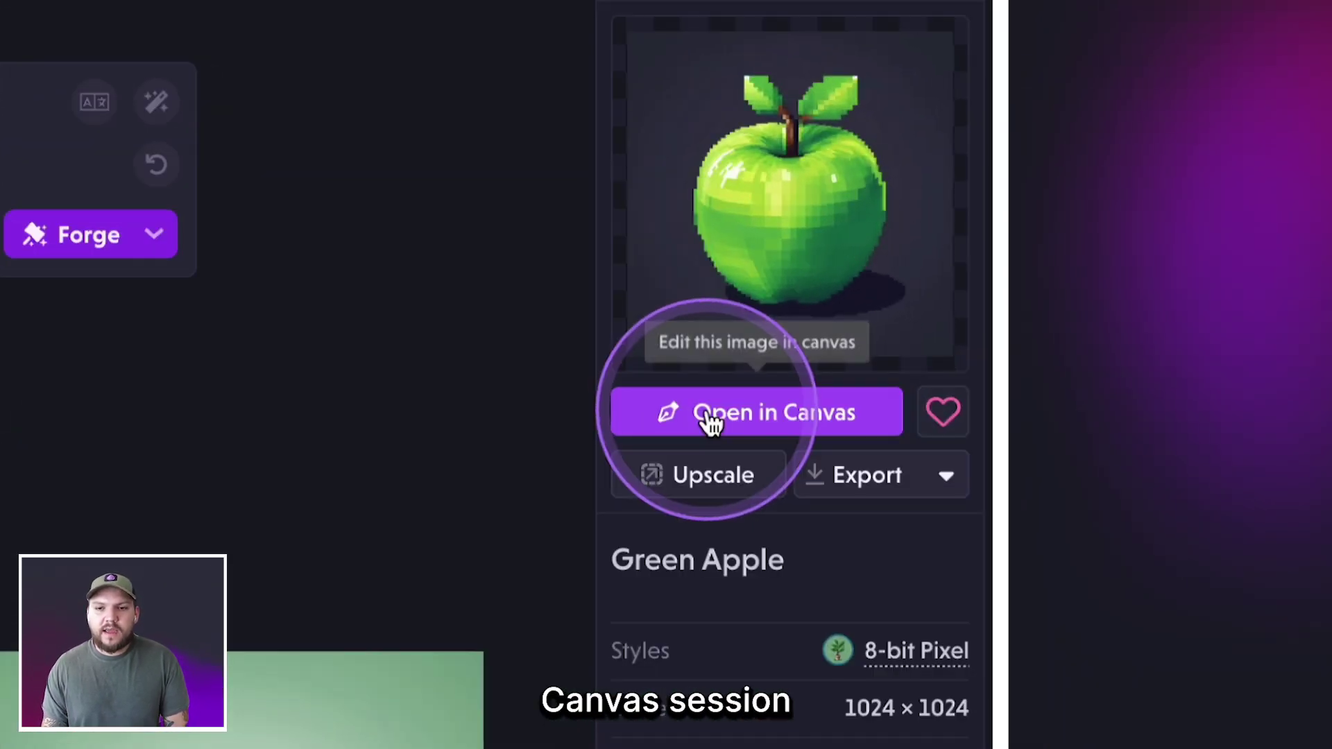
left_click(711, 416)
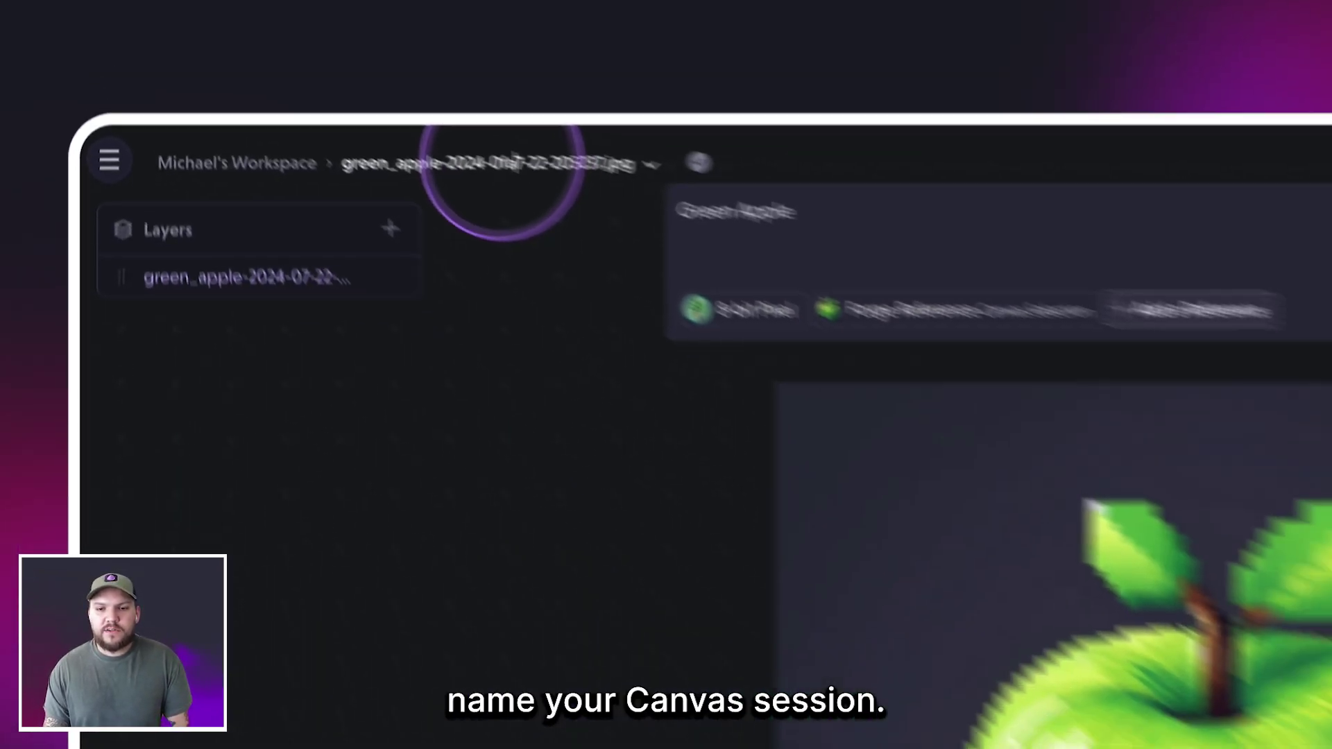
left_click(326, 93)
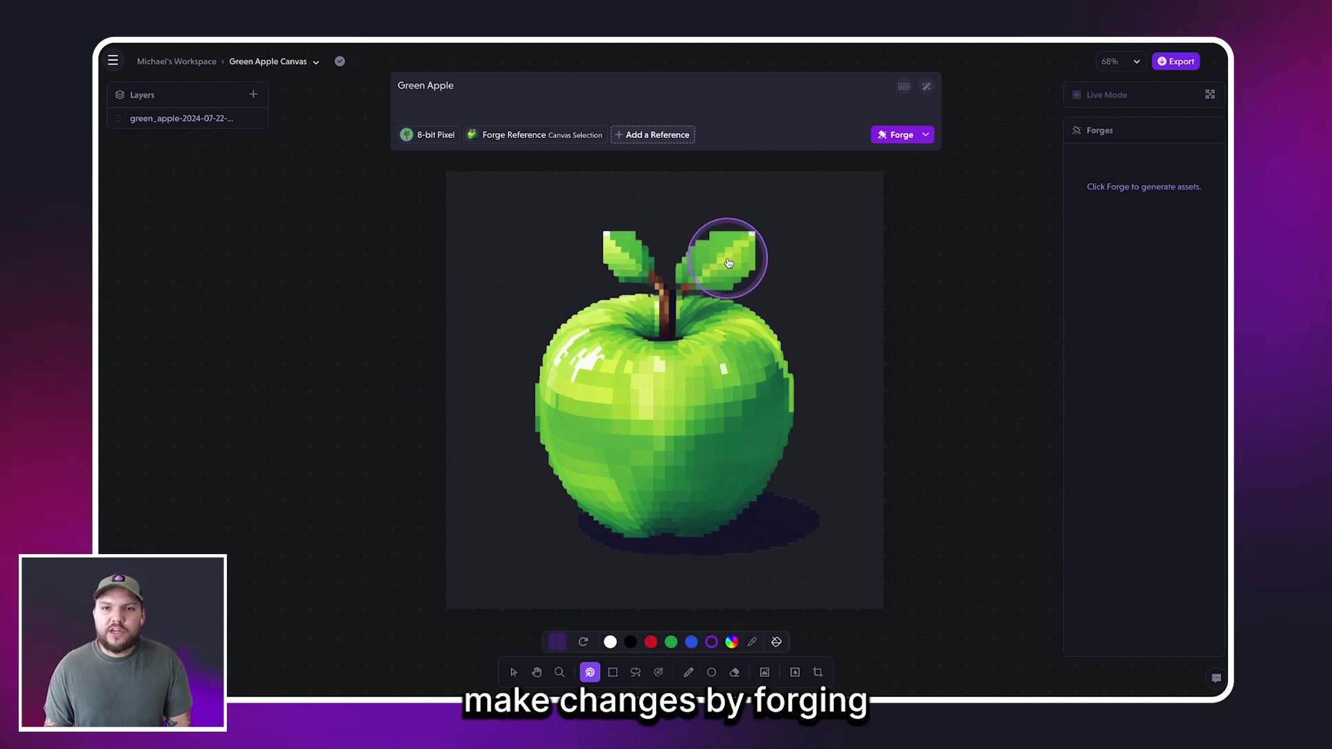
left_click(633, 261)
left_click(749, 310)
left_click(688, 672)
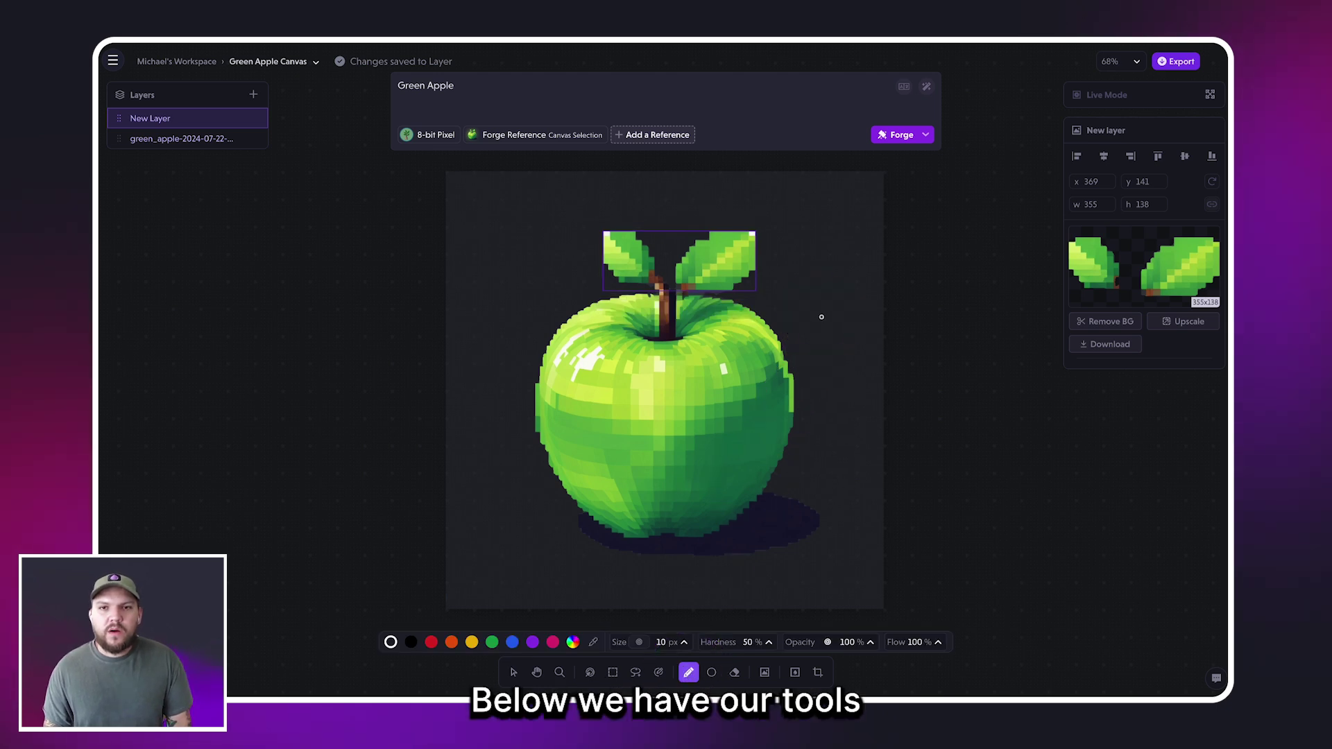
Step: Paint a red blob with a black leg beside the apple and rectangle-select it
left_click(818, 293)
key("bracketright")
key("bracketright")
key("bracketright")
key("bracketright")
key("bracketright")
key("bracketright")
key("bracketright")
key("bracketright")
left_click(825, 297)
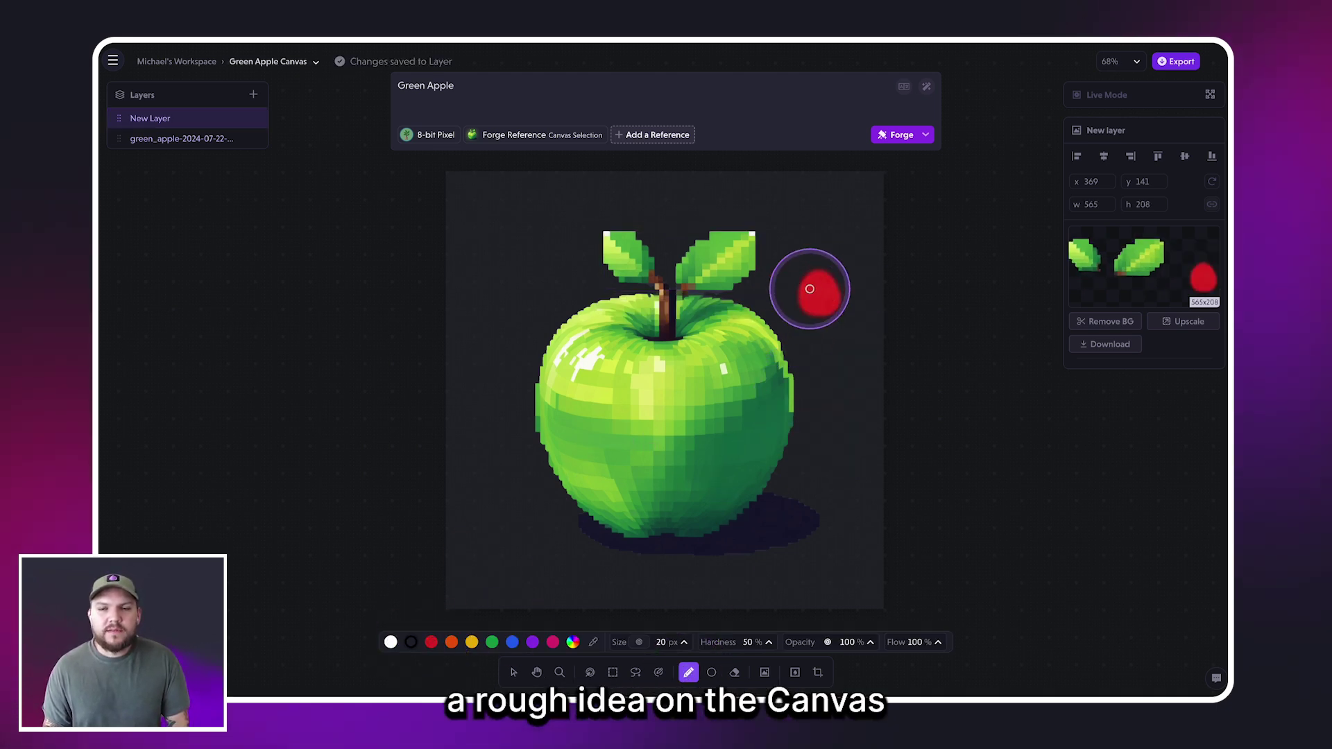
mouse_move(793, 291)
left_mouse_down()
mouse_move(799, 325)
mouse_move(831, 280)
mouse_move(852, 304)
left_mouse_up()
left_click(612, 672)
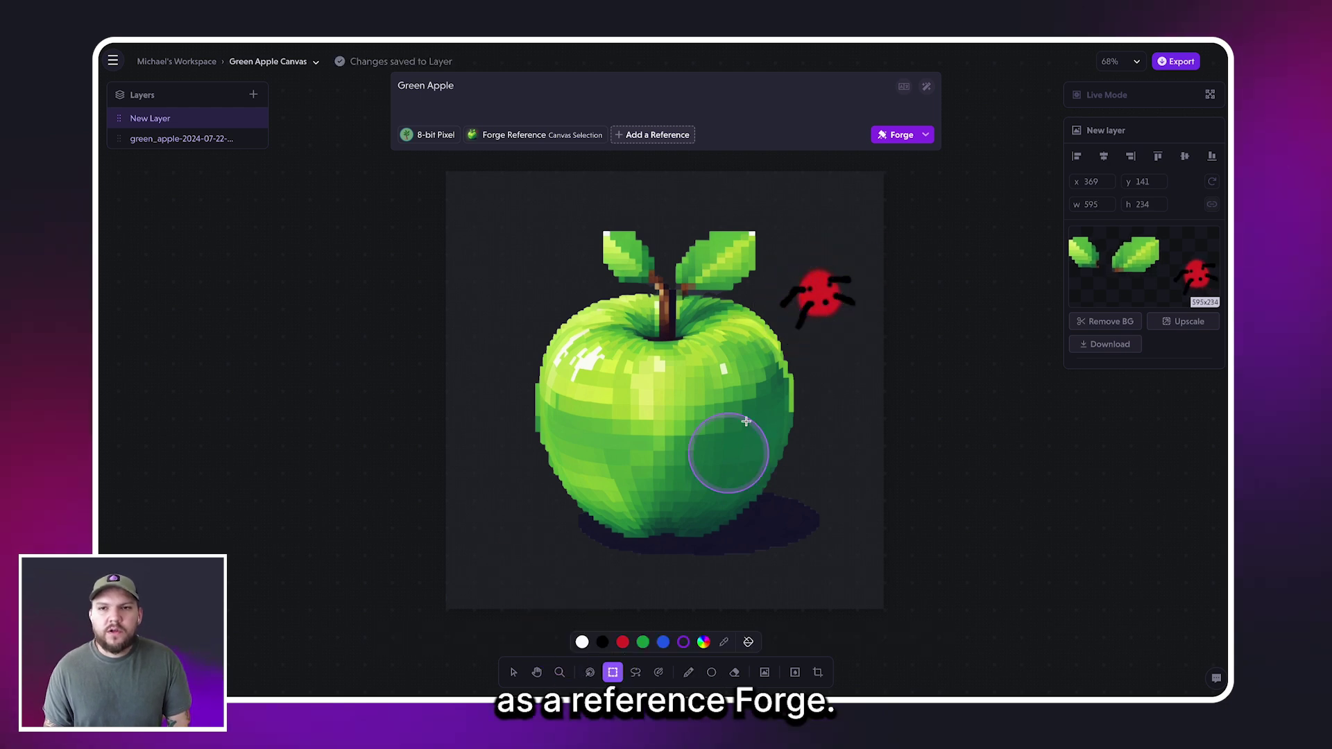
left_click_drag(768, 244, 862, 356)
Step: Forge 'Lady Bug' from the selection, compare results, and add the first one on a new layer
triple_click(551, 84)
type("Lady Bug")
left_click(901, 135)
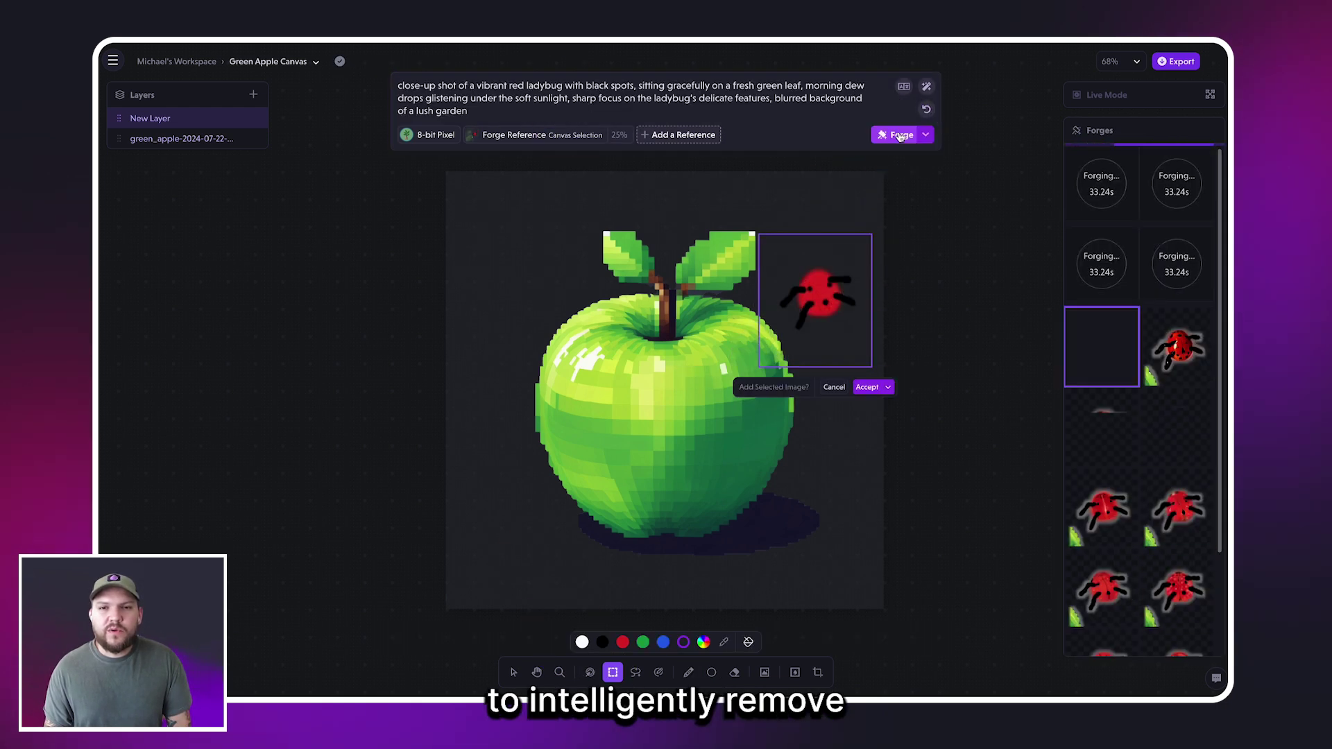
left_click(1118, 265)
left_click(1171, 187)
left_click(1110, 263)
left_click(1118, 347)
left_click(1161, 370)
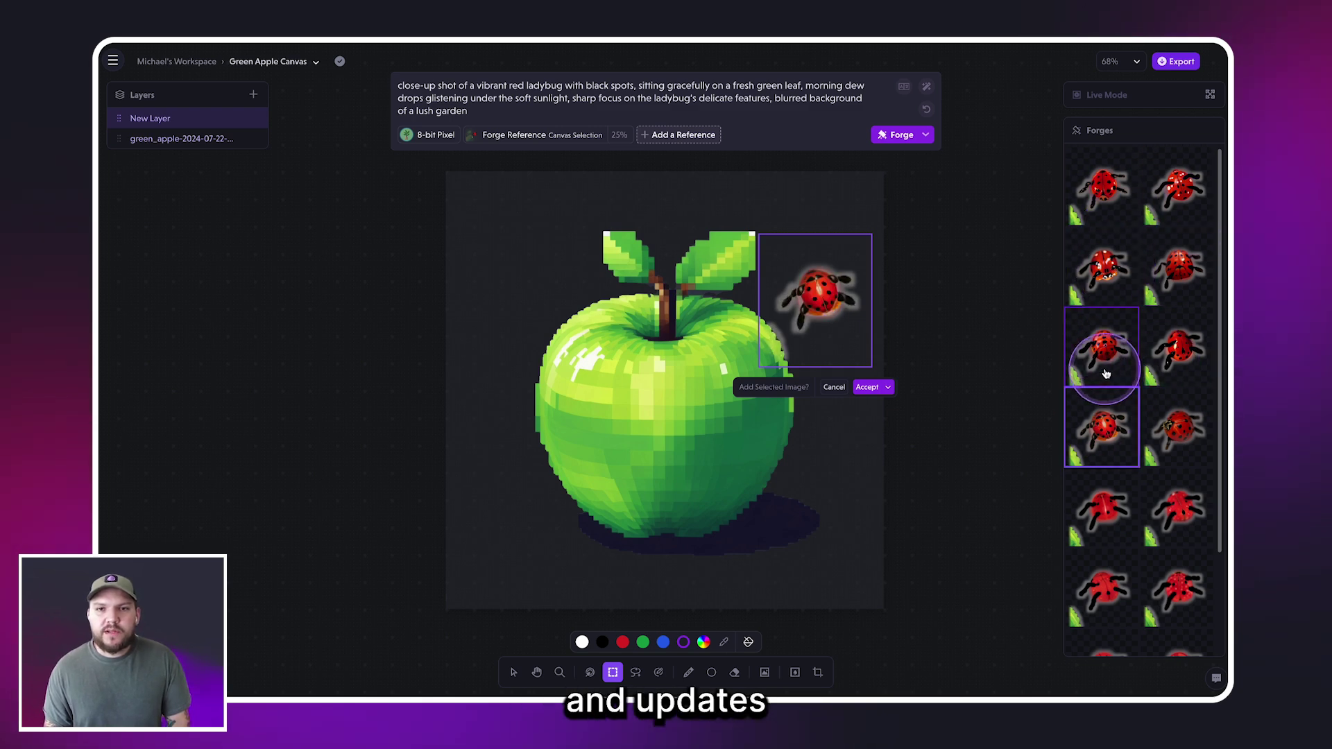
left_click(1109, 274)
left_click(1123, 213)
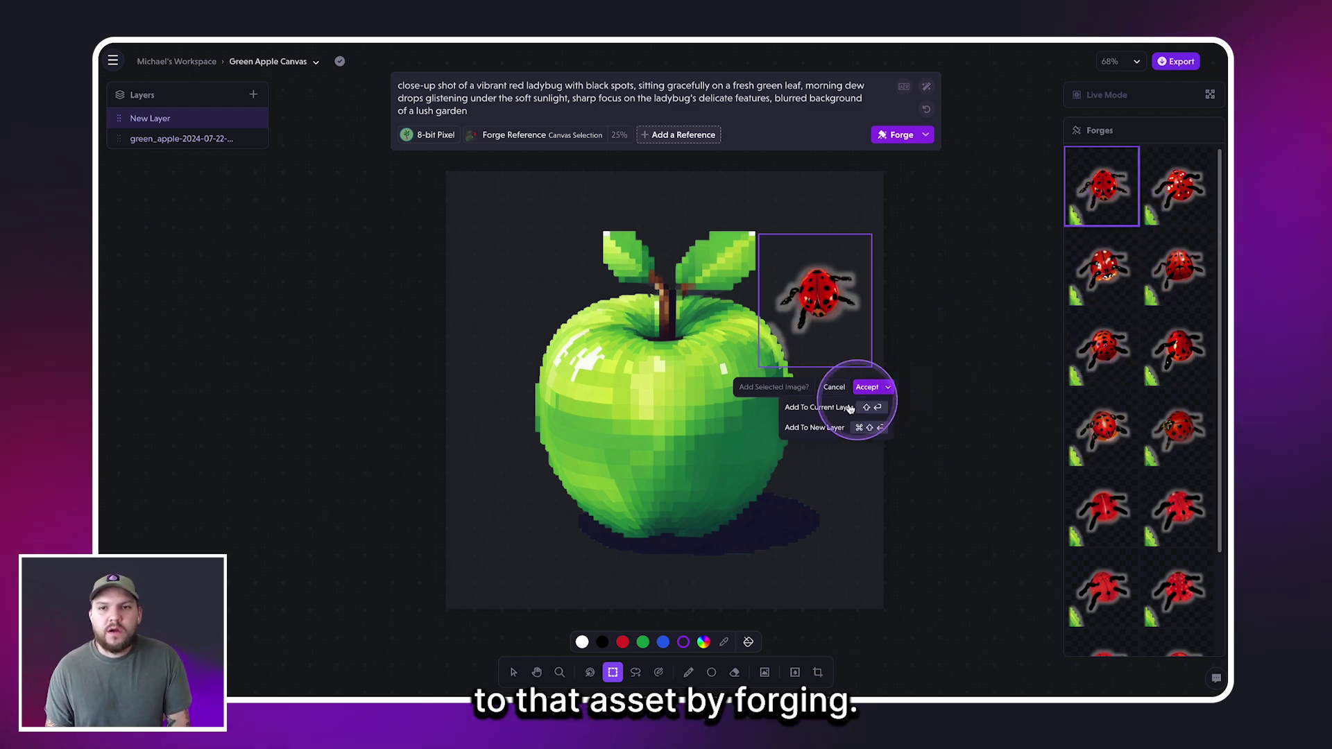
left_click(822, 428)
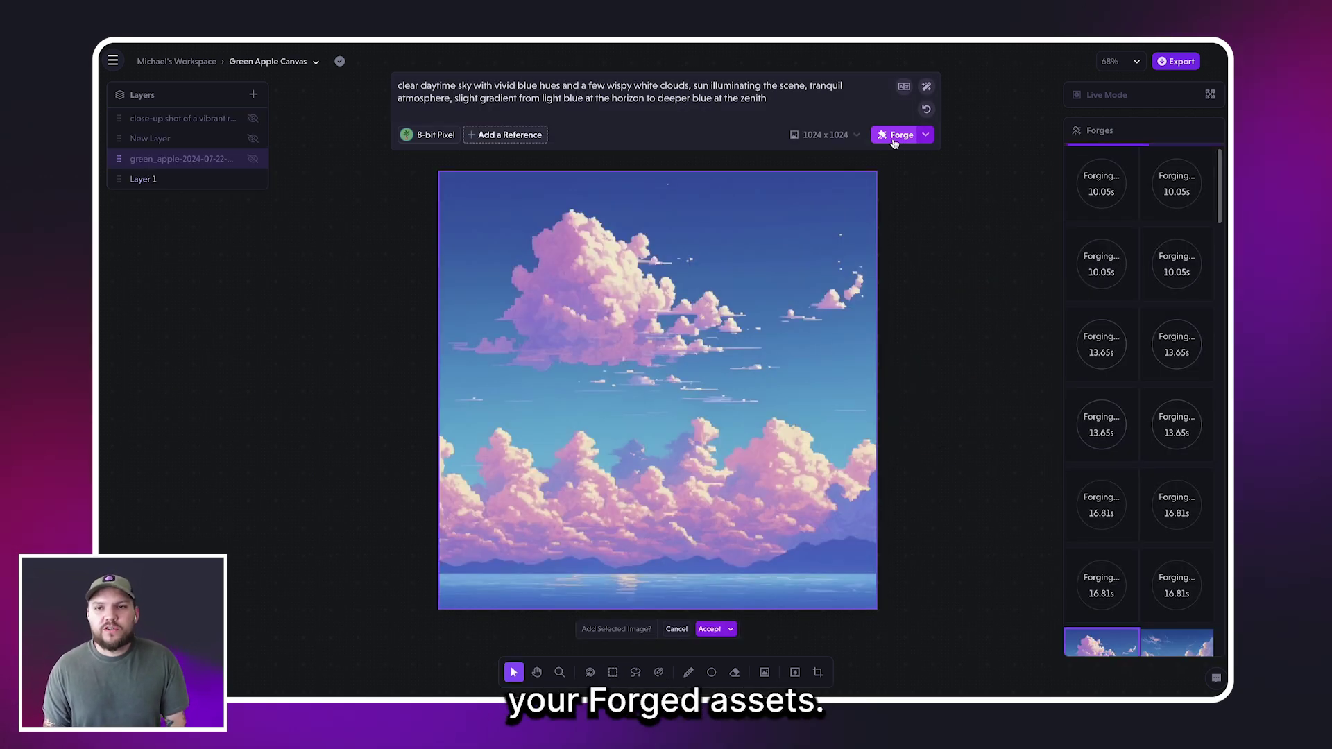
Step: Forge sky backgrounds and apply the sky-and-tree landscape to the background layer
left_click(1168, 515)
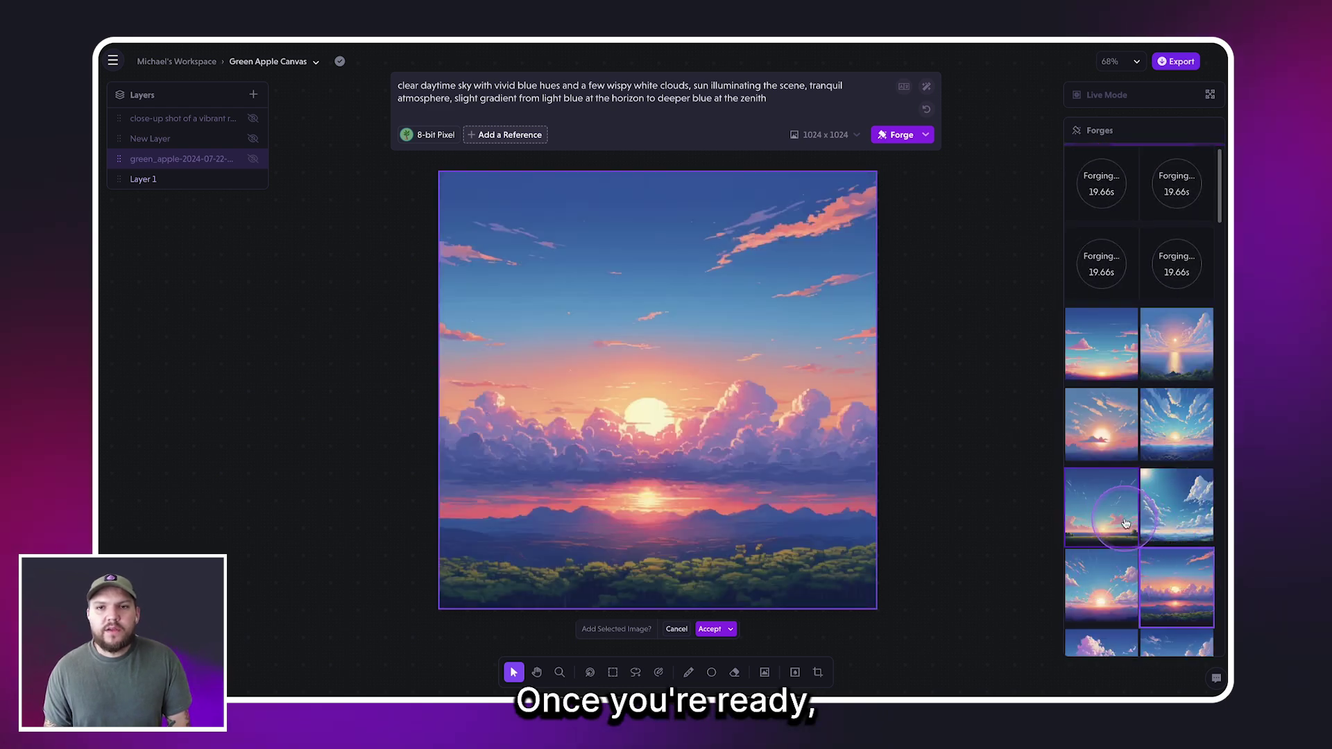
left_click(252, 158)
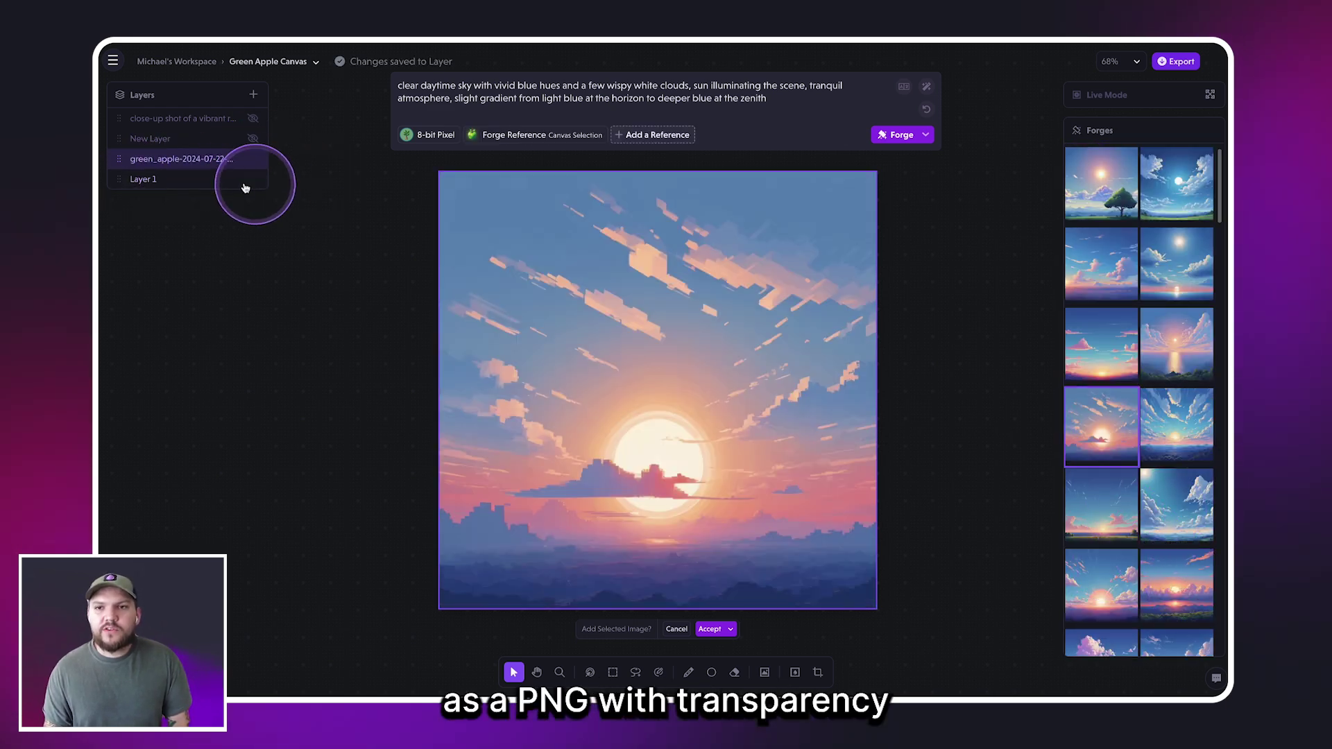
left_click(263, 182)
left_click(1177, 263)
left_click(1101, 184)
left_click(709, 629)
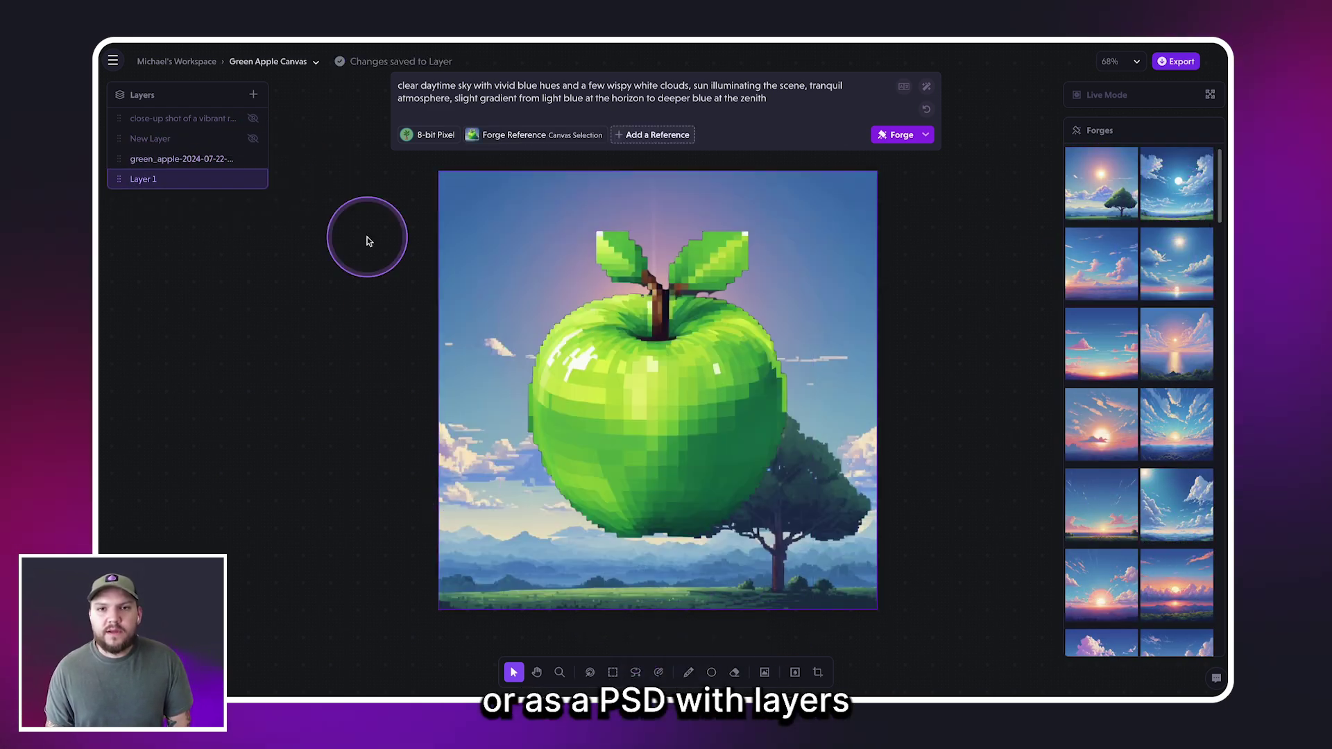
Step: Hide the sketch layer, move the ladybug onto the apple, erase leftovers and remove its background
left_click(256, 139)
left_click_drag(812, 295, 715, 373)
left_click(734, 672)
mouse_move(656, 424)
left_mouse_down()
mouse_move(664, 398)
mouse_move(687, 430)
left_mouse_up()
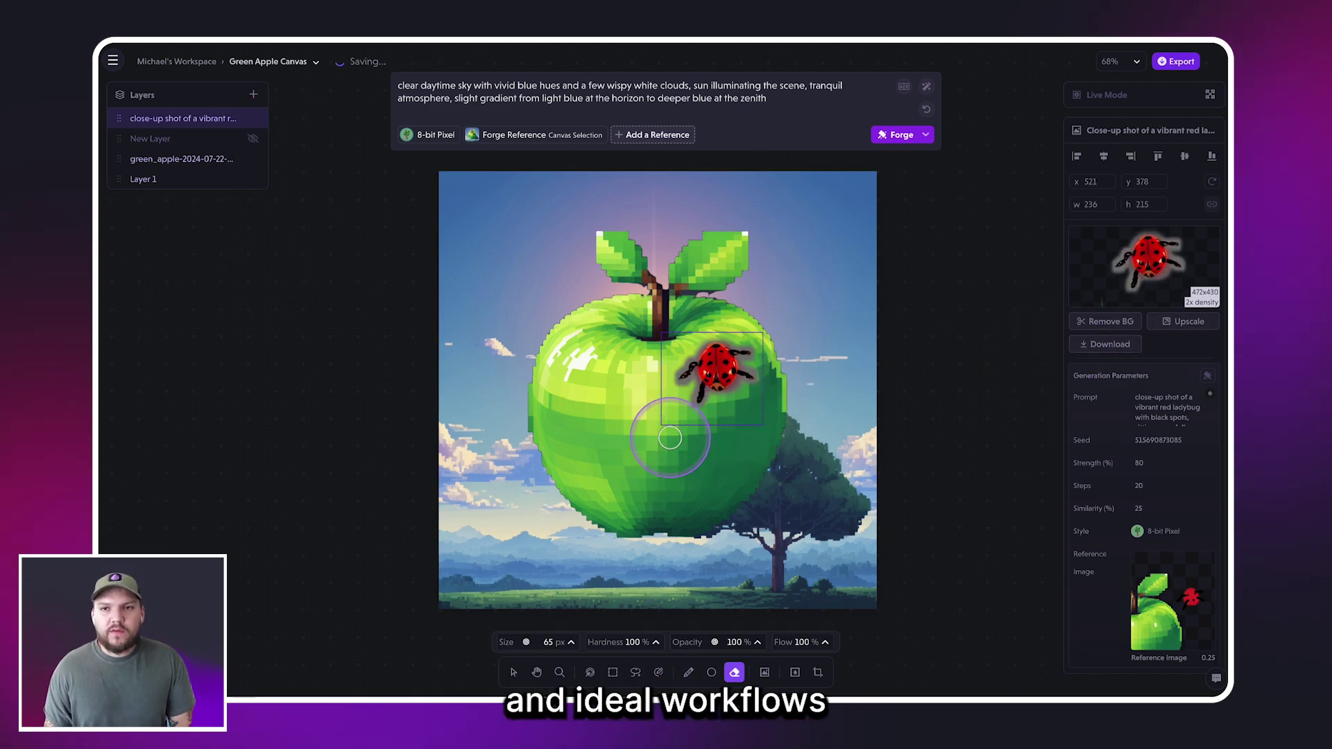
left_click(1095, 323)
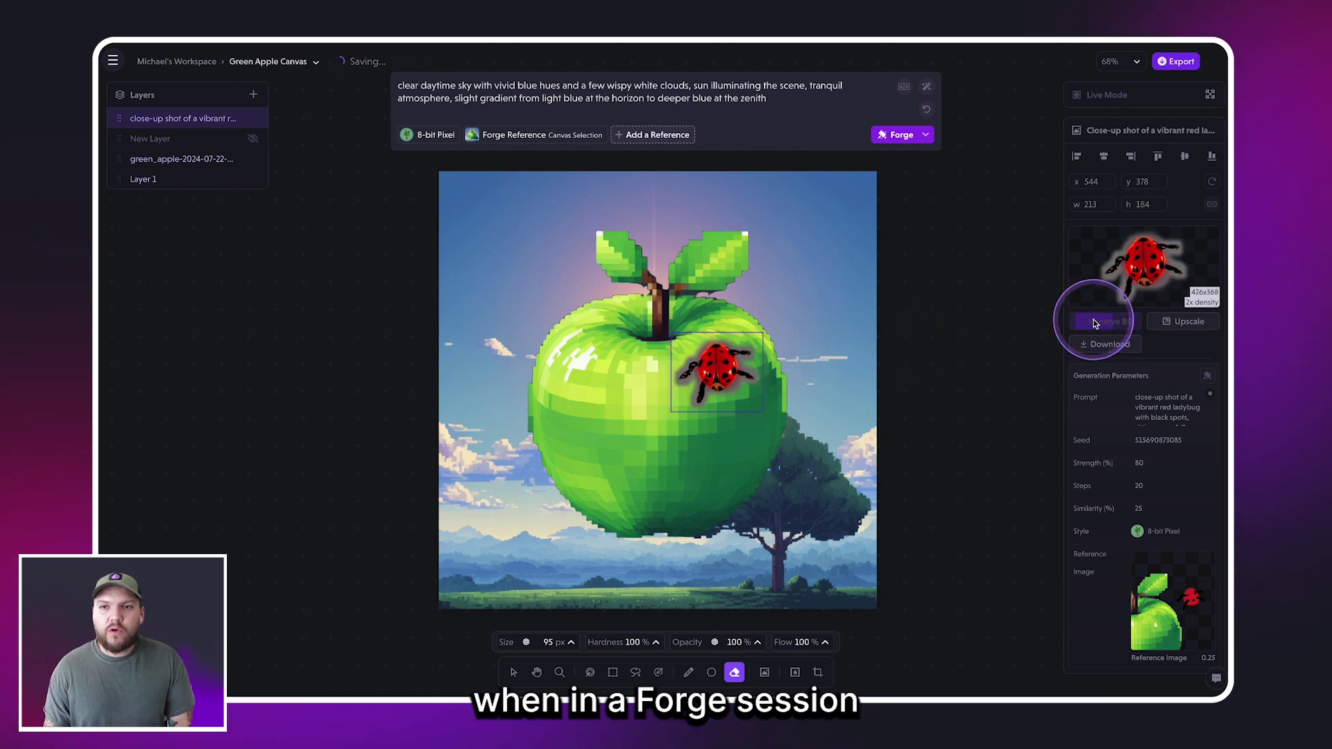
left_click(513, 672)
left_click(1088, 608)
left_click(1085, 145)
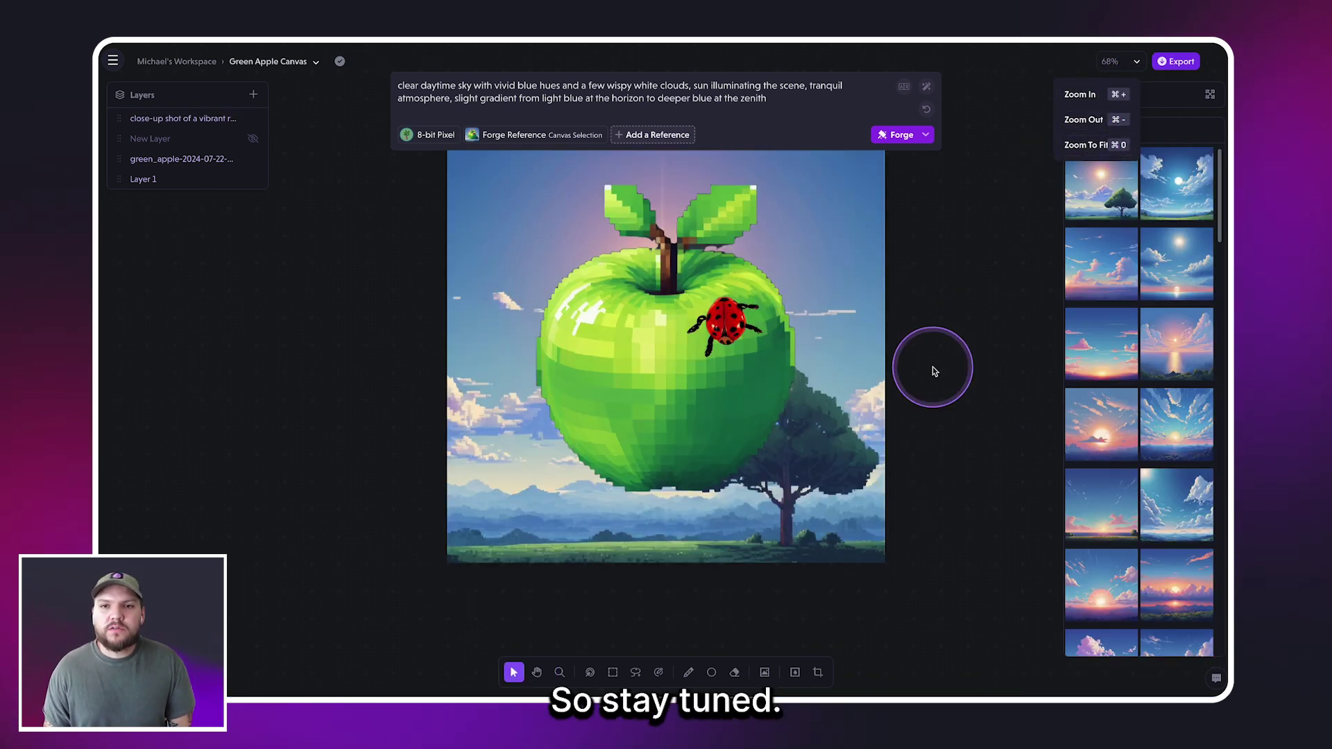